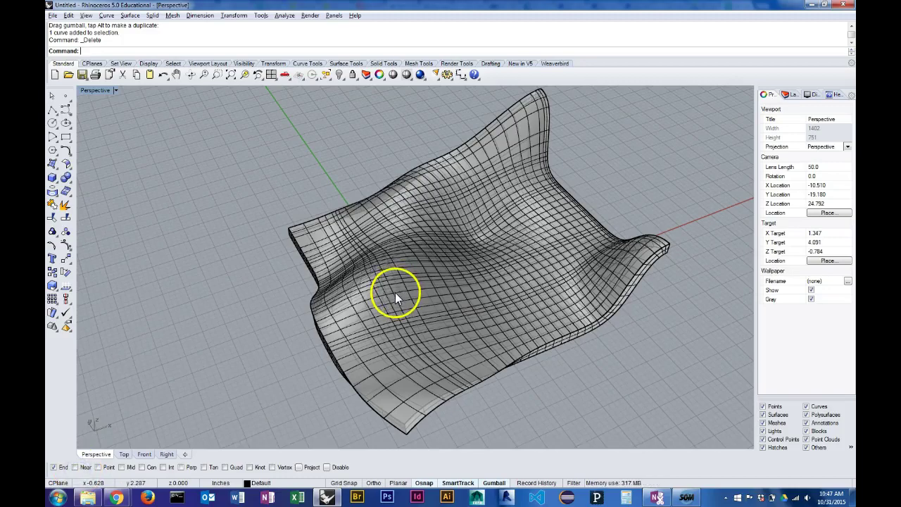
- Orbit the view to inspect the wavy polysurface
{"action": "mouse_move", "coordinate": [406, 303]}
{"action": "right_mouse_down"}
{"action": "mouse_move", "coordinate": [364, 280]}
{"action": "mouse_move", "coordinate": [351, 302]}
{"action": "mouse_move", "coordinate": [414, 301]}
{"action": "right_mouse_up"}
{"action": "left_click", "coordinate": [461, 243]}
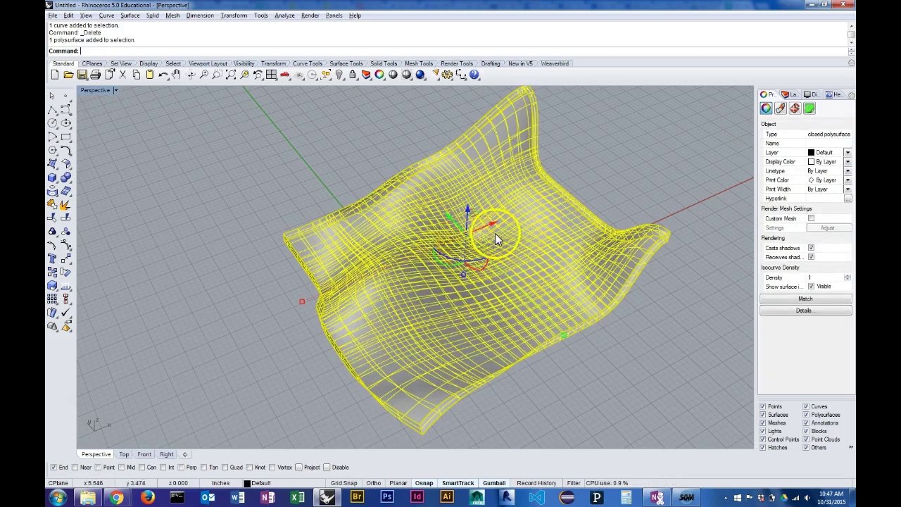
{"action": "right_click_drag", "start_coordinate": [540, 237], "coordinate": [545, 278]}
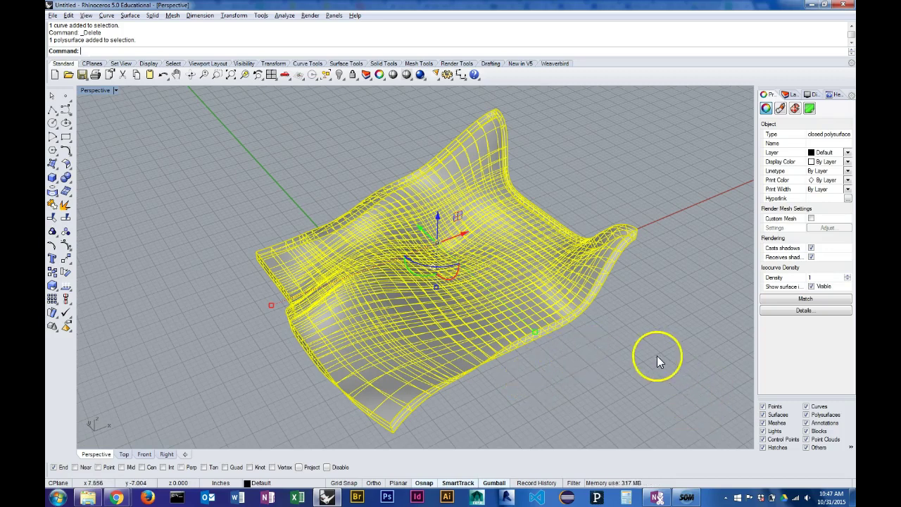
{"action": "left_click", "coordinate": [495, 374]}
{"action": "right_click_drag", "start_coordinate": [483, 358], "coordinate": [450, 363]}
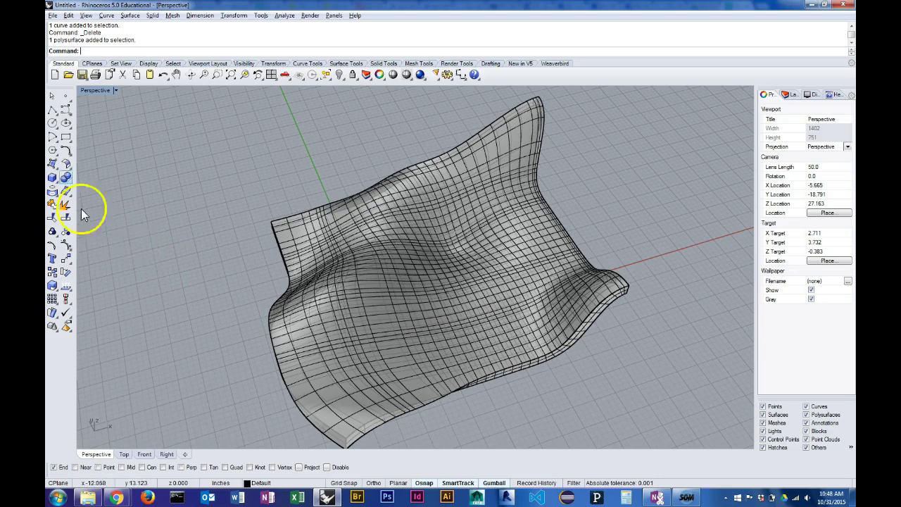
- Draw a 12 by 12 inch square rectangle in the Top view
{"action": "left_click", "coordinate": [65, 138]}
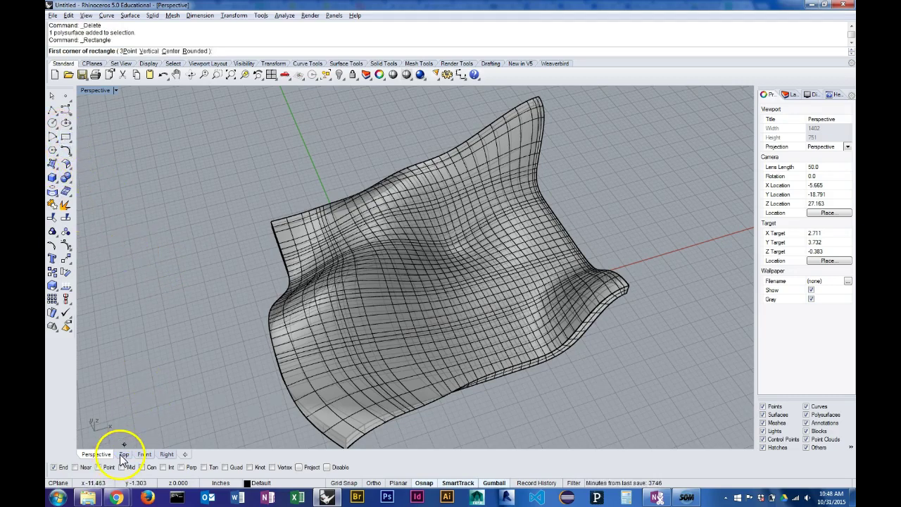
{"action": "left_click", "coordinate": [123, 455]}
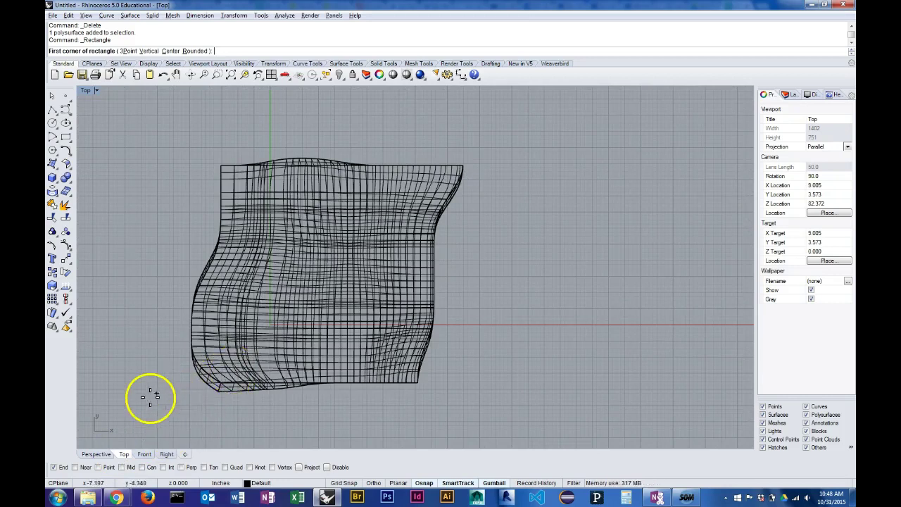
{"action": "left_click", "coordinate": [141, 398]}
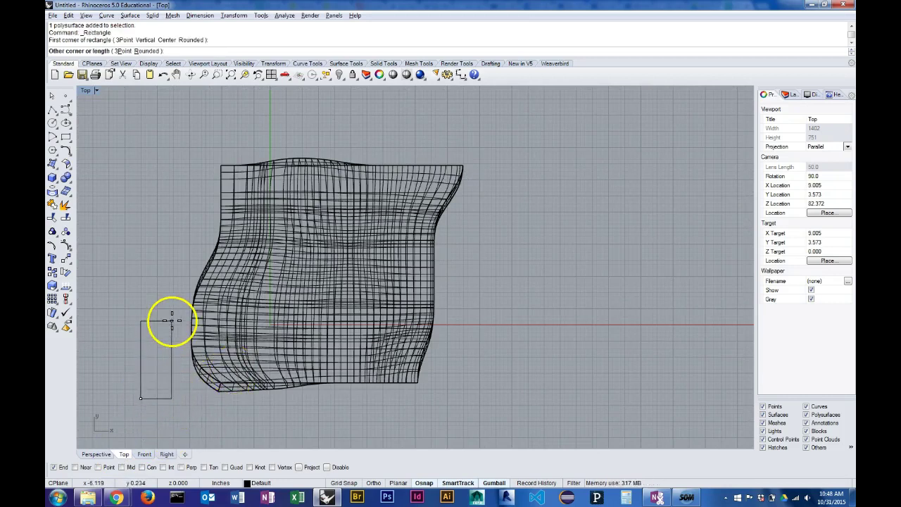
{"action": "type", "text": "12"}
{"action": "key", "text": "Return"}
{"action": "type", "text": "12"}
{"action": "key", "text": "Return"}
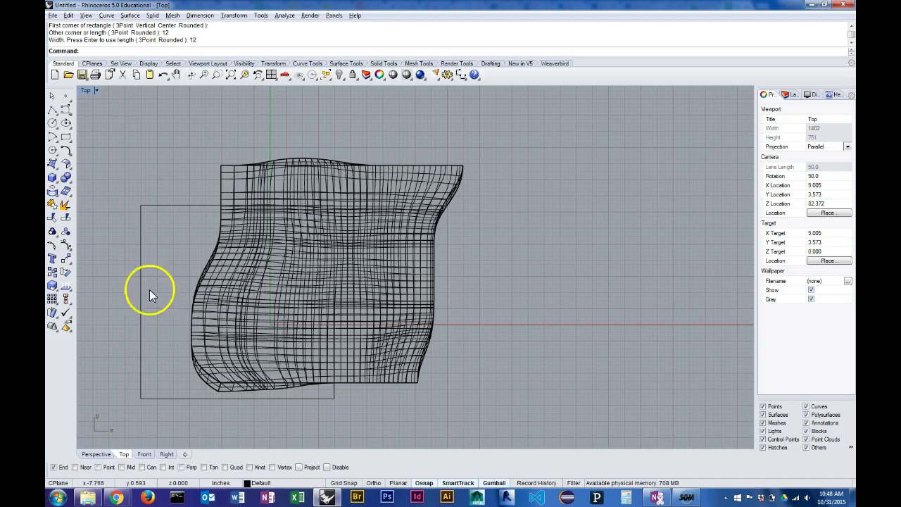
- Move the square with the gumball so it sits over the wavy surface's footprint
{"action": "left_click", "coordinate": [184, 206]}
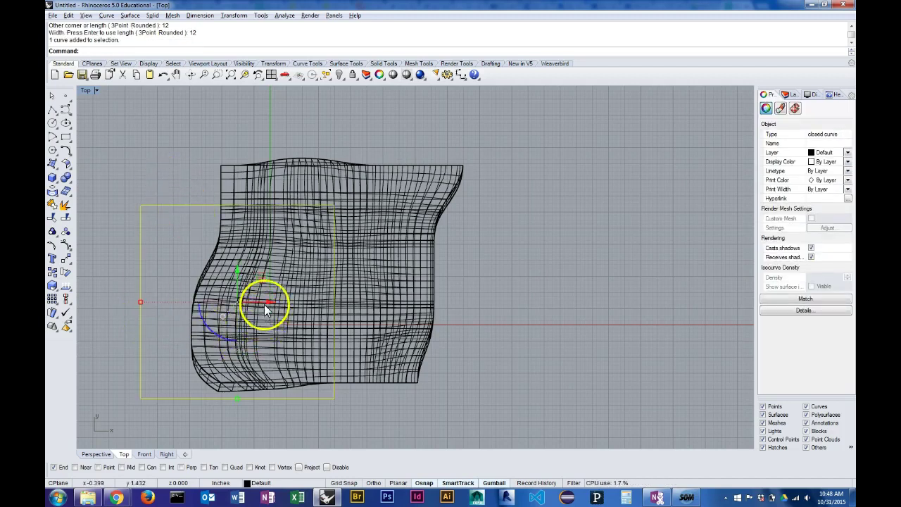
{"action": "left_click_drag", "start_coordinate": [268, 306], "coordinate": [348, 302]}
{"action": "left_click_drag", "start_coordinate": [319, 269], "coordinate": [322, 244]}
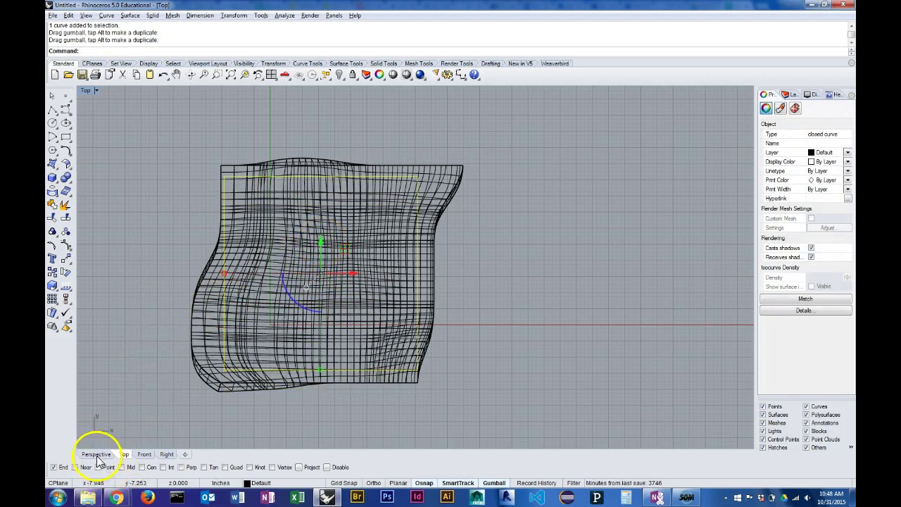
{"action": "left_click", "coordinate": [97, 455]}
- Extrude the 12-inch square with ExtrudeCrv into a four-walled box enclosing the wavy sheet
{"action": "right_click_drag", "start_coordinate": [326, 379], "coordinate": [361, 364]}
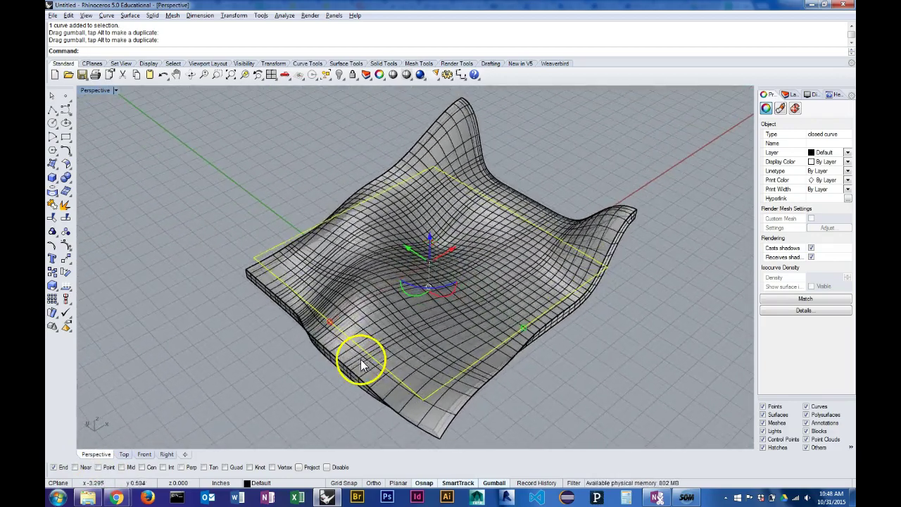
{"action": "type", "text": "u"}
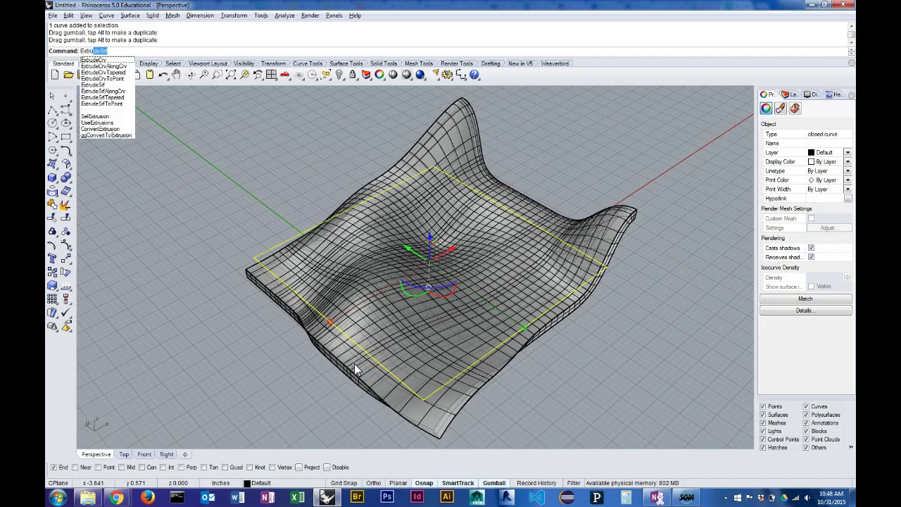
{"action": "key", "text": "Down"}
{"action": "key", "text": "Return"}
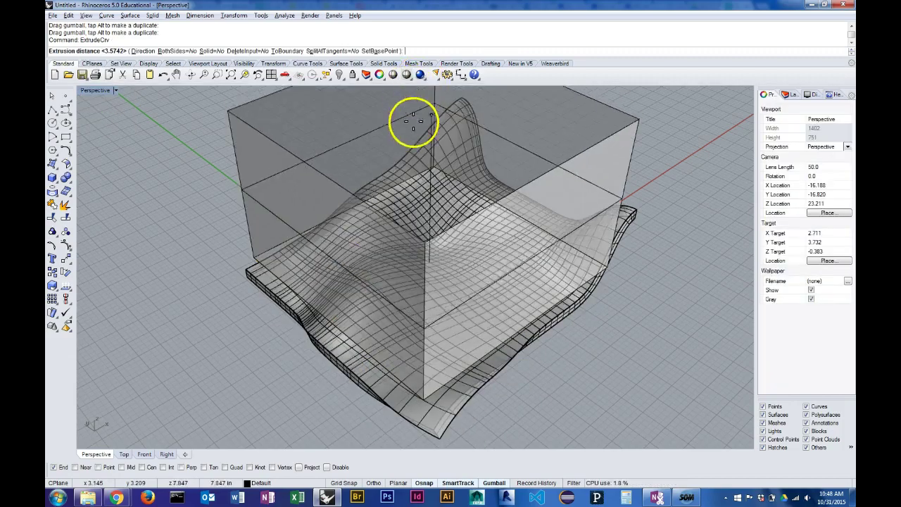
{"action": "right_click_drag", "start_coordinate": [408, 201], "coordinate": [568, 285]}
{"action": "left_click", "coordinate": [374, 190]}
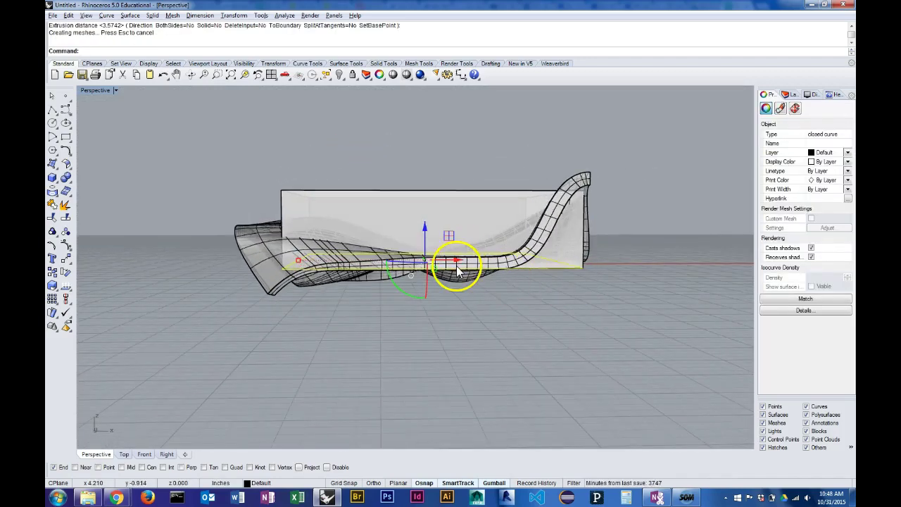
{"action": "right_click_drag", "start_coordinate": [458, 271], "coordinate": [539, 247]}
{"action": "left_click", "coordinate": [379, 180]}
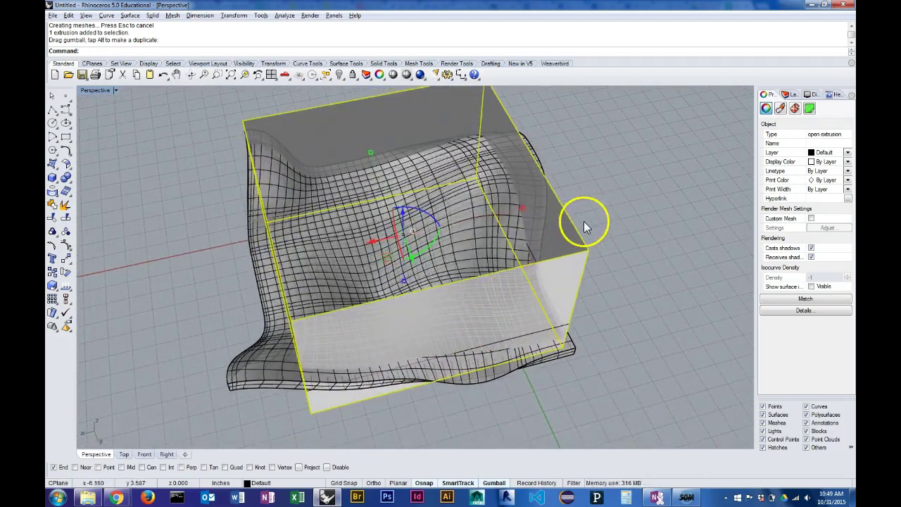
- Trim away the wavy surface outside the box, using the box as the cutter
{"action": "left_click", "coordinate": [601, 196]}
{"action": "right_click_drag", "start_coordinate": [601, 196], "coordinate": [473, 275]}
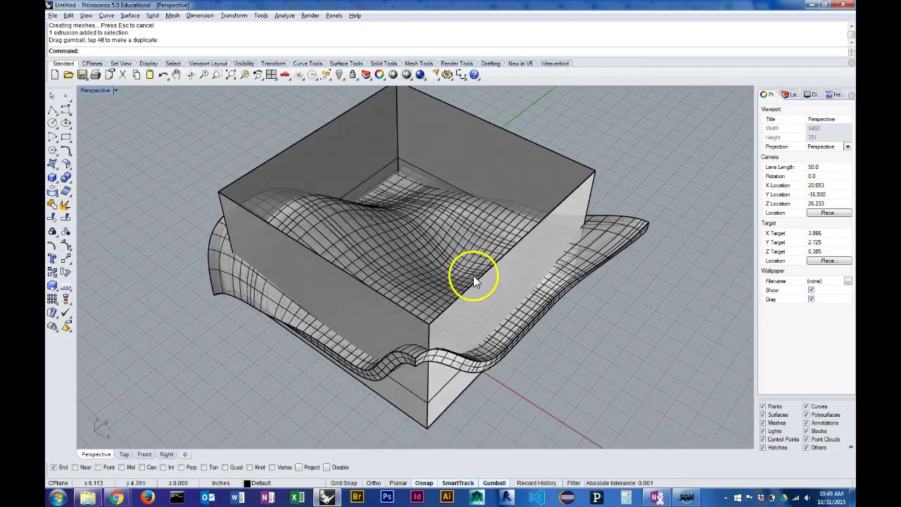
{"action": "left_click", "coordinate": [53, 221]}
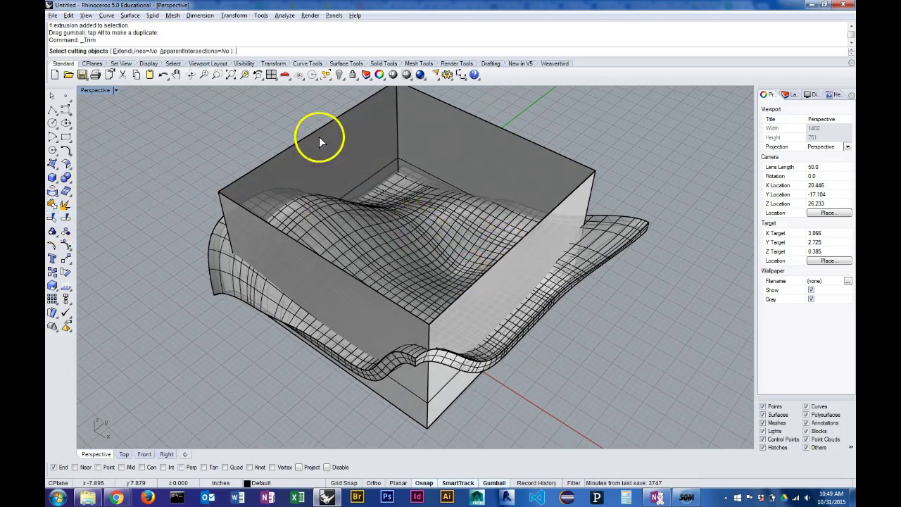
{"action": "left_click", "coordinate": [356, 113]}
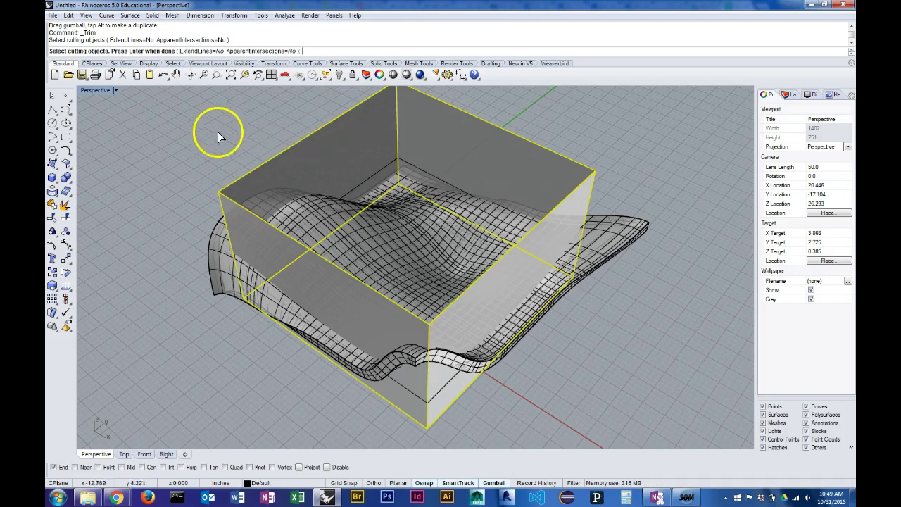
{"action": "key", "text": "Return"}
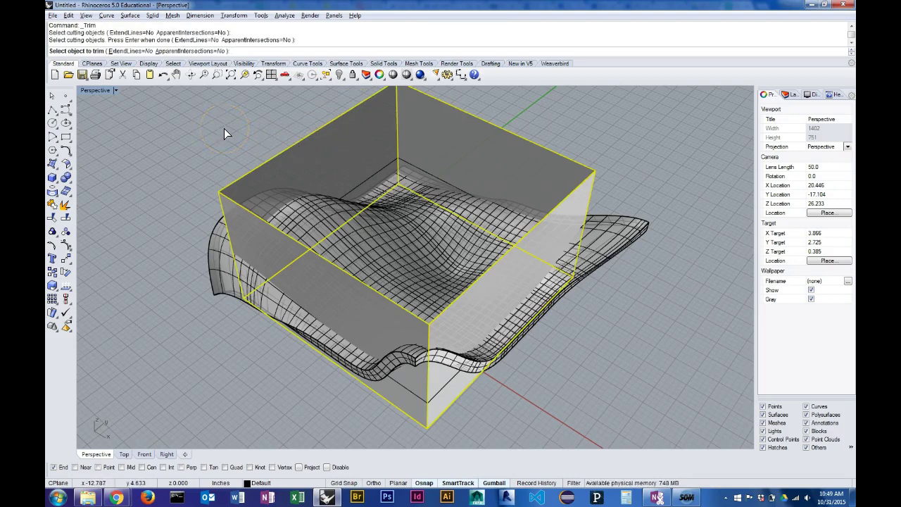
{"action": "left_click", "coordinate": [639, 234]}
{"action": "right_click_drag", "start_coordinate": [655, 287], "coordinate": [553, 260]}
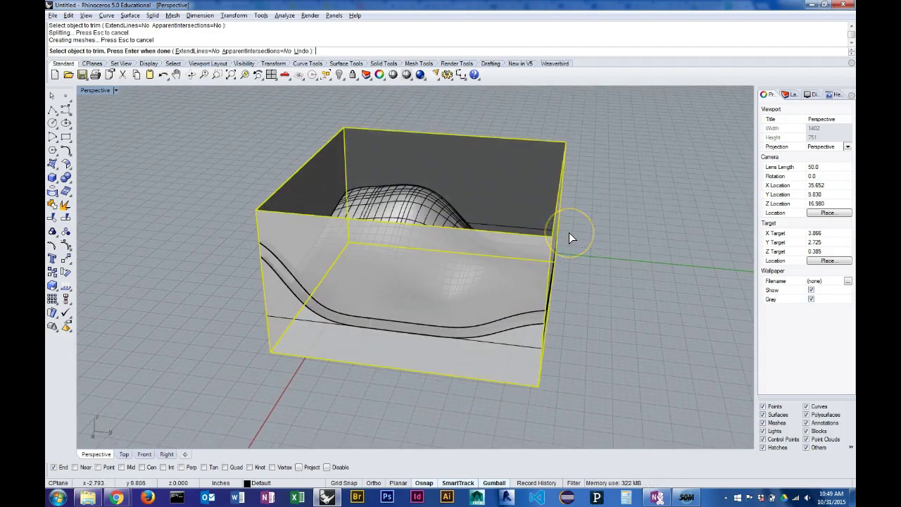
{"action": "left_click", "coordinate": [346, 73]}
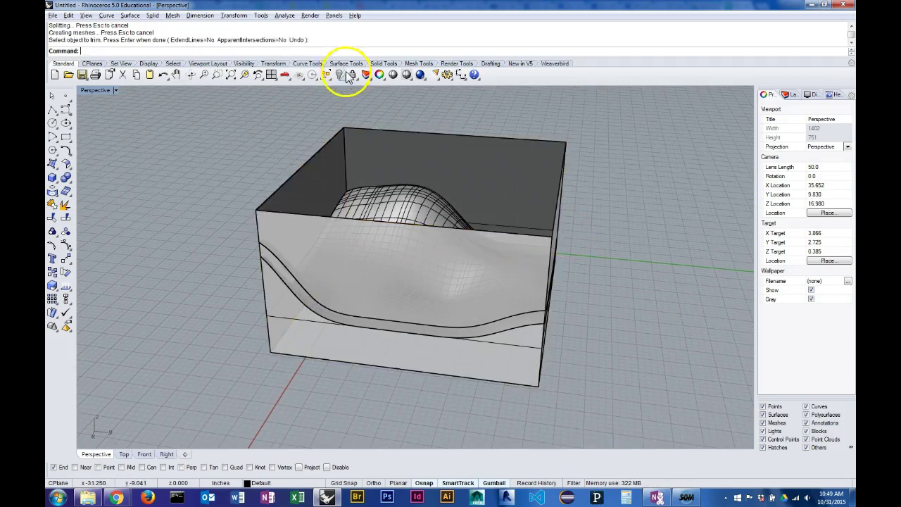
- Delete the box and inspect the square-cut surface
{"action": "left_click", "coordinate": [358, 144]}
{"action": "key", "text": "Delete"}
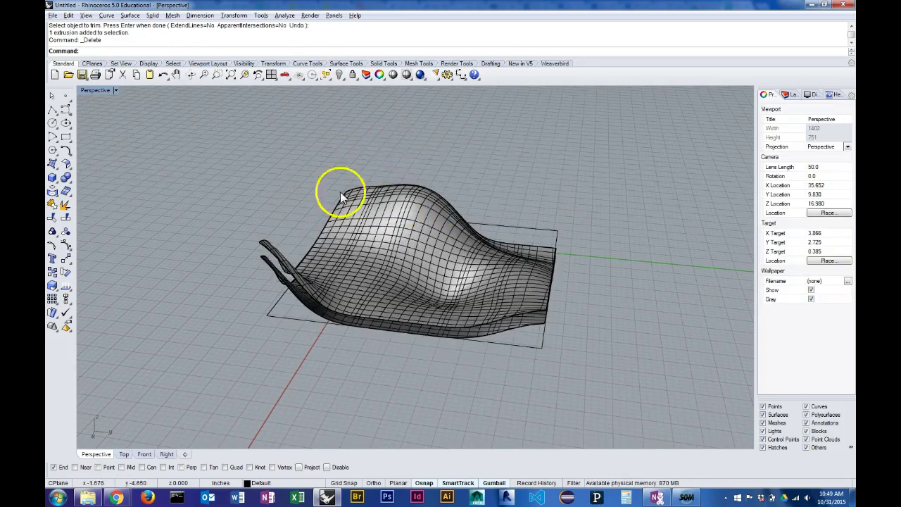
{"action": "mouse_move", "coordinate": [342, 191]}
{"action": "right_mouse_down"}
{"action": "mouse_move", "coordinate": [304, 250]}
{"action": "mouse_move", "coordinate": [496, 244]}
{"action": "mouse_move", "coordinate": [501, 274]}
{"action": "mouse_move", "coordinate": [418, 306]}
{"action": "mouse_move", "coordinate": [297, 312]}
{"action": "mouse_move", "coordinate": [221, 288]}
{"action": "mouse_move", "coordinate": [214, 264]}
{"action": "mouse_move", "coordinate": [215, 253]}
{"action": "mouse_move", "coordinate": [290, 280]}
{"action": "mouse_move", "coordinate": [413, 295]}
{"action": "mouse_move", "coordinate": [366, 289]}
{"action": "right_mouse_up"}
- Undo the deletion to restore the box around the wavy sheet
{"action": "key", "text": "ctrl+z"}
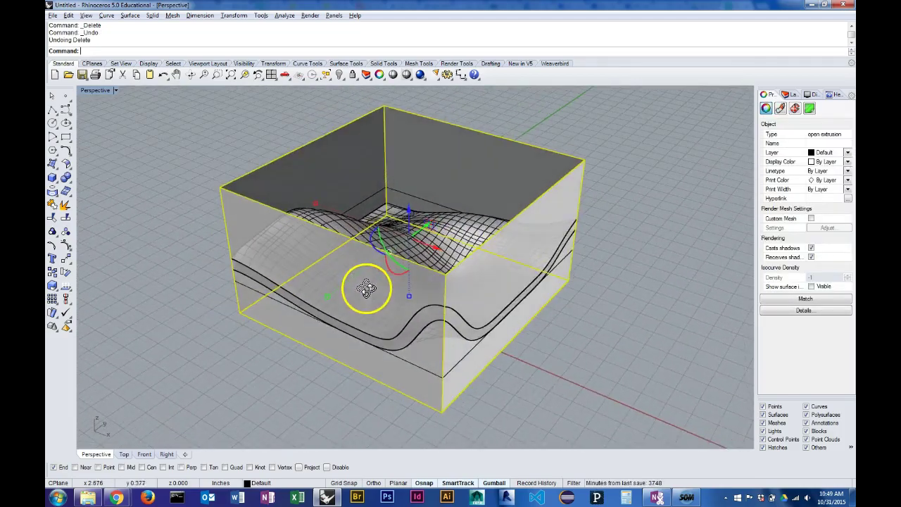
{"action": "left_click", "coordinate": [620, 299]}
{"action": "mouse_move", "coordinate": [624, 300]}
{"action": "right_mouse_down"}
{"action": "mouse_move", "coordinate": [639, 302]}
{"action": "mouse_move", "coordinate": [631, 356]}
{"action": "mouse_move", "coordinate": [582, 297]}
{"action": "mouse_move", "coordinate": [513, 322]}
{"action": "mouse_move", "coordinate": [472, 275]}
{"action": "right_mouse_up"}
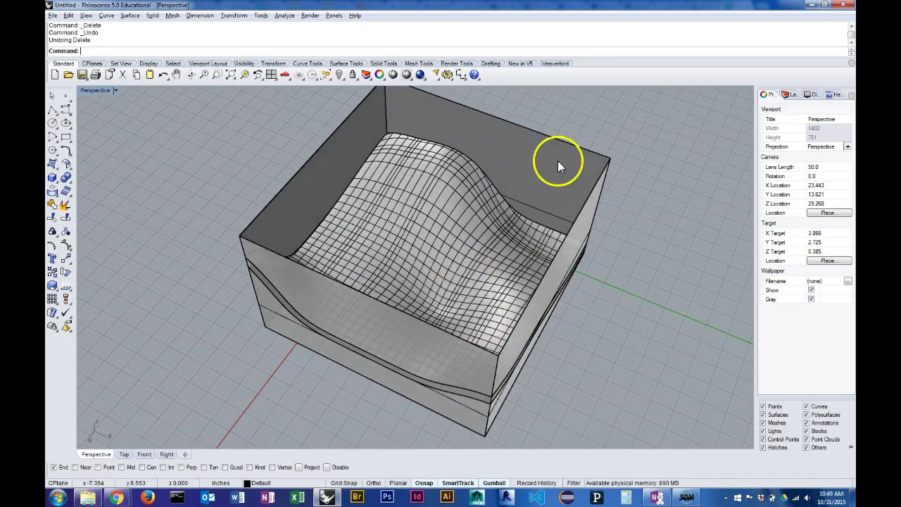
{"action": "right_click_drag", "start_coordinate": [516, 401], "coordinate": [646, 375]}
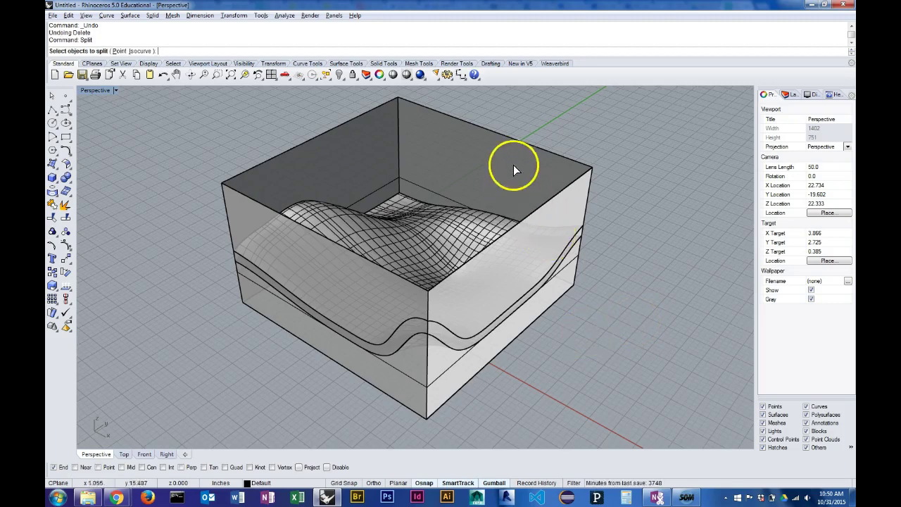
- Split the two wavy surfaces at the box
{"action": "left_click", "coordinate": [516, 142]}
{"action": "right_click_drag", "start_coordinate": [578, 199], "coordinate": [590, 222]}
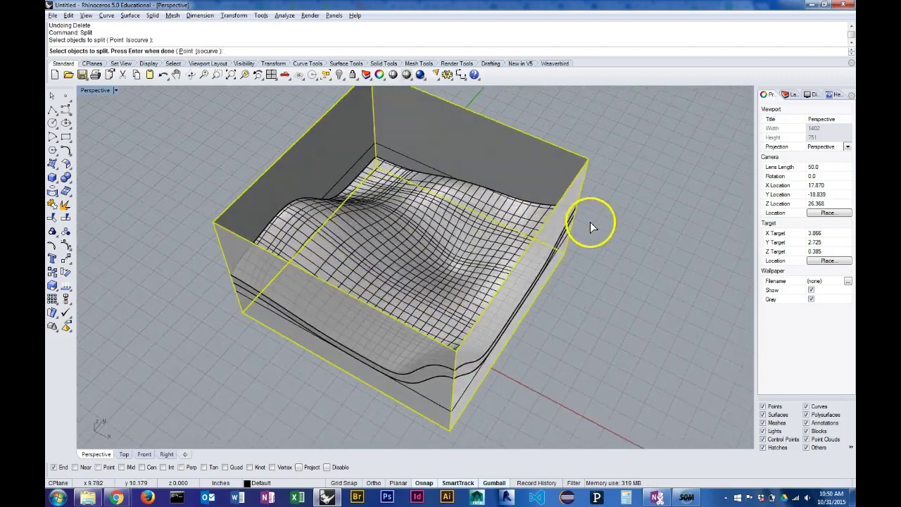
{"action": "left_click", "coordinate": [504, 207]}
{"action": "mouse_move", "coordinate": [535, 232]}
{"action": "right_mouse_down"}
{"action": "mouse_move", "coordinate": [569, 185]}
{"action": "mouse_move", "coordinate": [568, 148]}
{"action": "mouse_move", "coordinate": [542, 176]}
{"action": "right_mouse_up"}
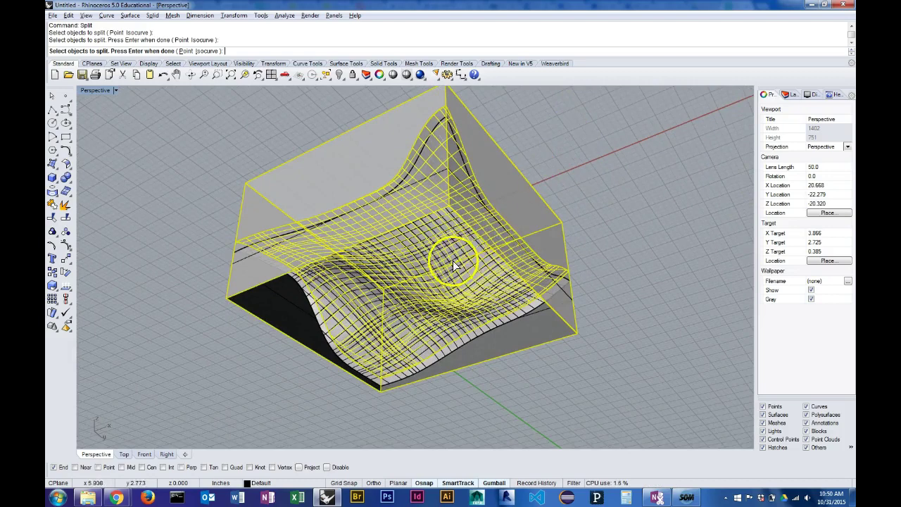
{"action": "left_click", "coordinate": [442, 223]}
{"action": "right_click_drag", "start_coordinate": [640, 176], "coordinate": [640, 293]}
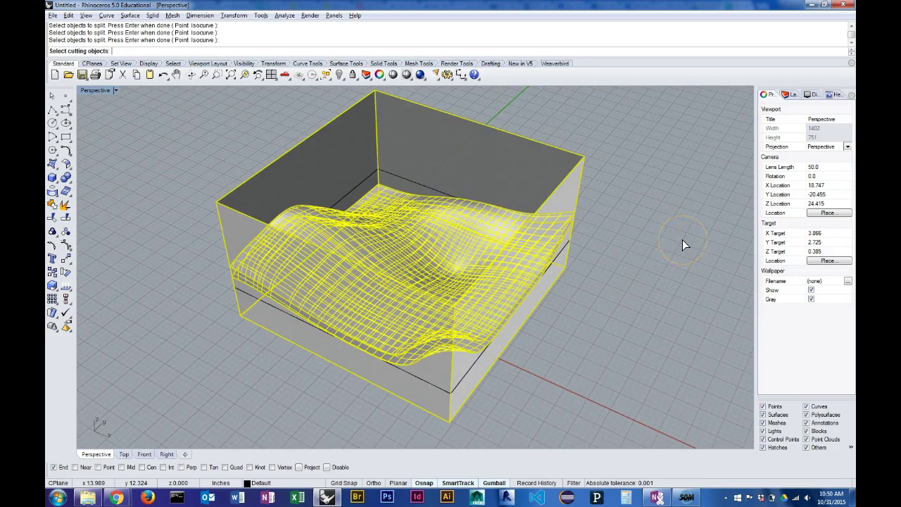
{"action": "key", "text": "Return"}
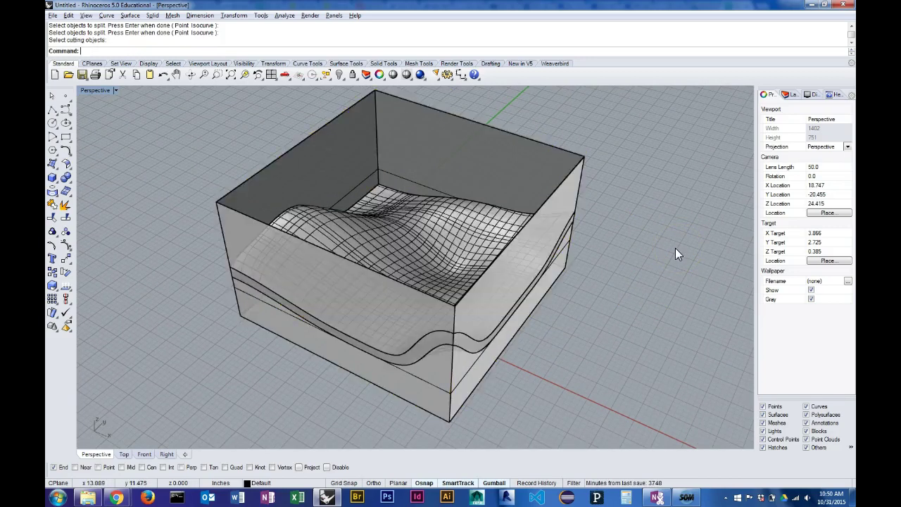
{"action": "right_click_drag", "start_coordinate": [518, 253], "coordinate": [636, 250]}
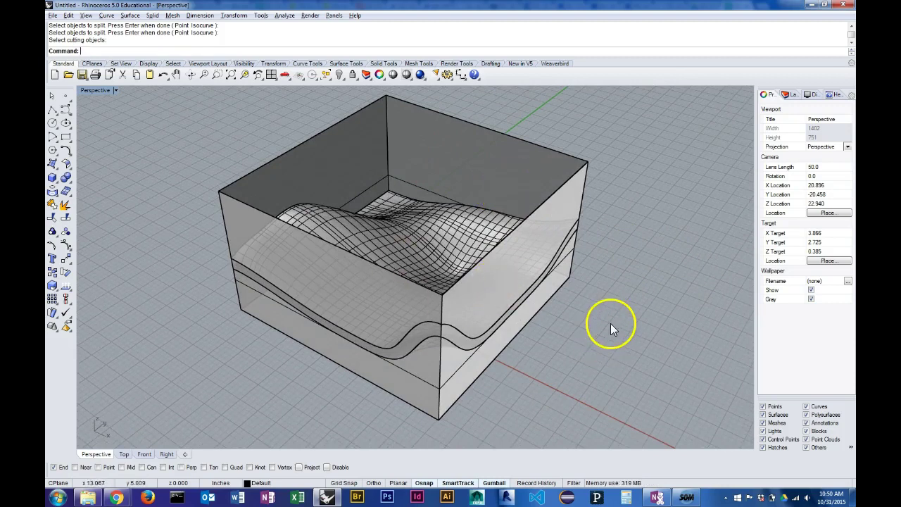
- Split the box into three pieces using both wavy surfaces as cutters
{"action": "key", "text": "Return"}
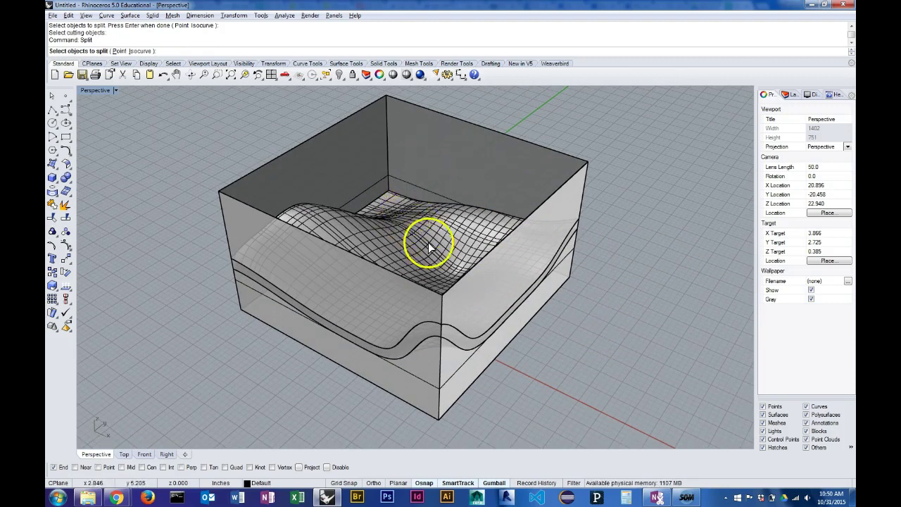
{"action": "left_click", "coordinate": [468, 156]}
{"action": "key", "text": "Return"}
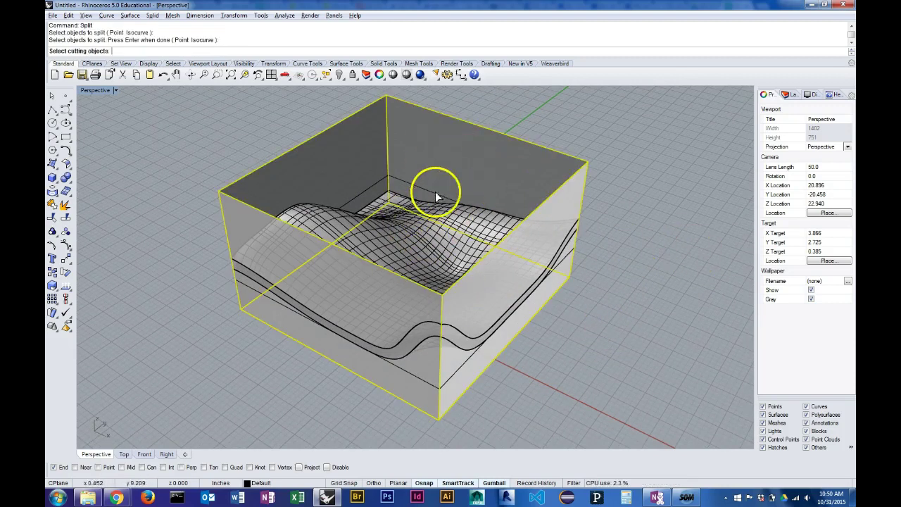
{"action": "left_click", "coordinate": [417, 254]}
{"action": "left_click", "coordinate": [422, 262]}
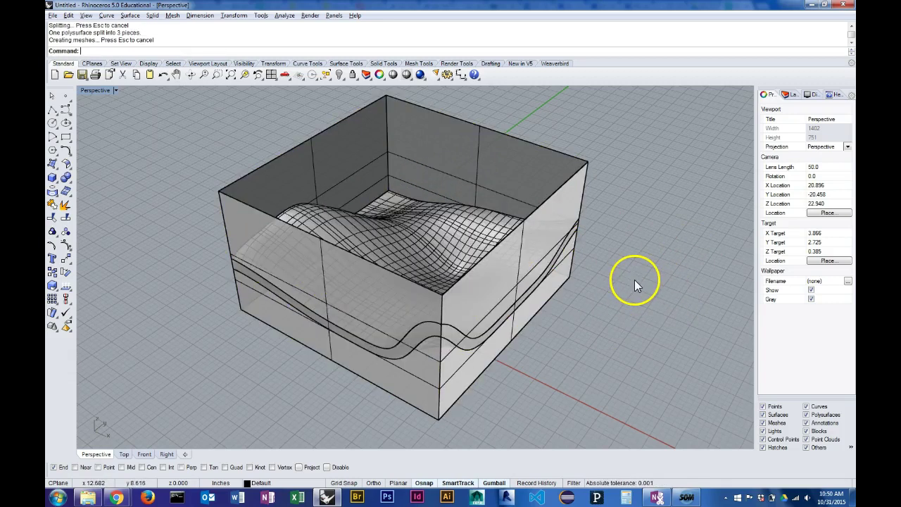
- Select the top and bottom box pieces and delete them
{"action": "left_click", "coordinate": [524, 171]}
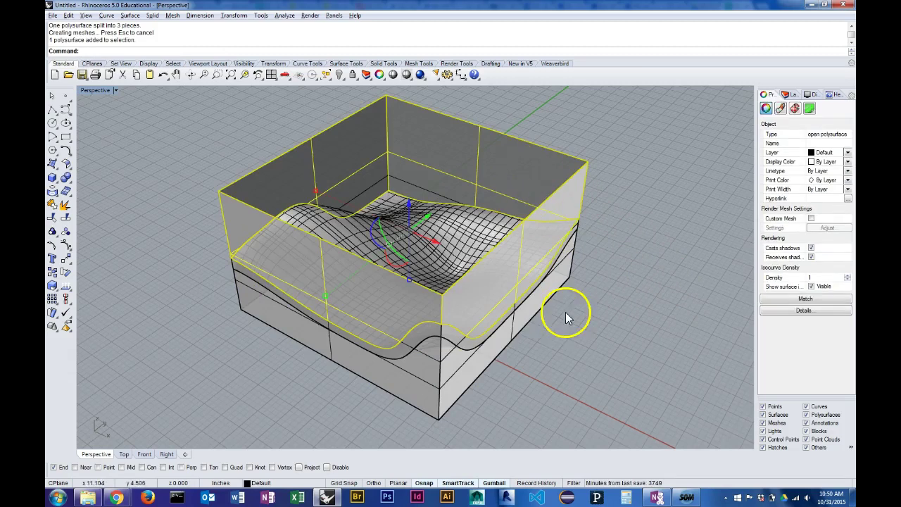
{"action": "left_click", "coordinate": [445, 374], "text": "shift"}
{"action": "key", "text": "Delete"}
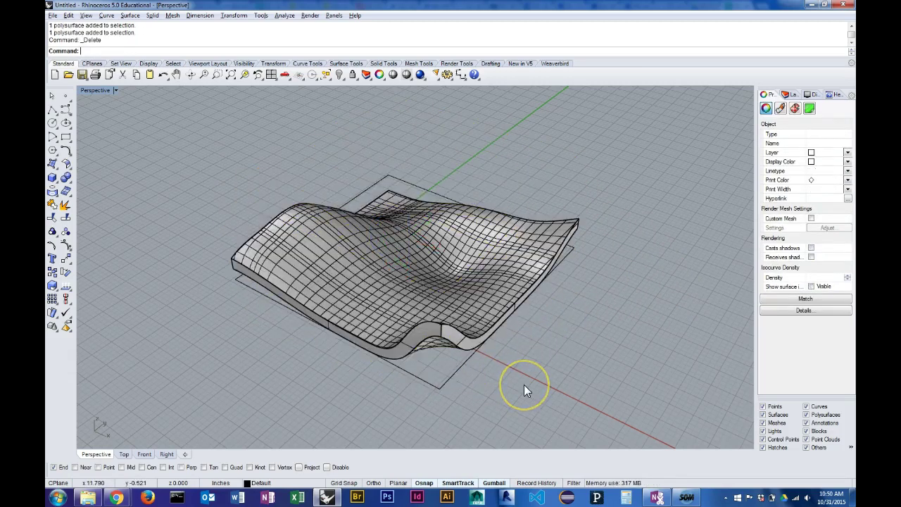
- Select the slab band polysurface from the Selection Menu, plus the wavy surface
{"action": "right_click_drag", "start_coordinate": [600, 295], "coordinate": [731, 245]}
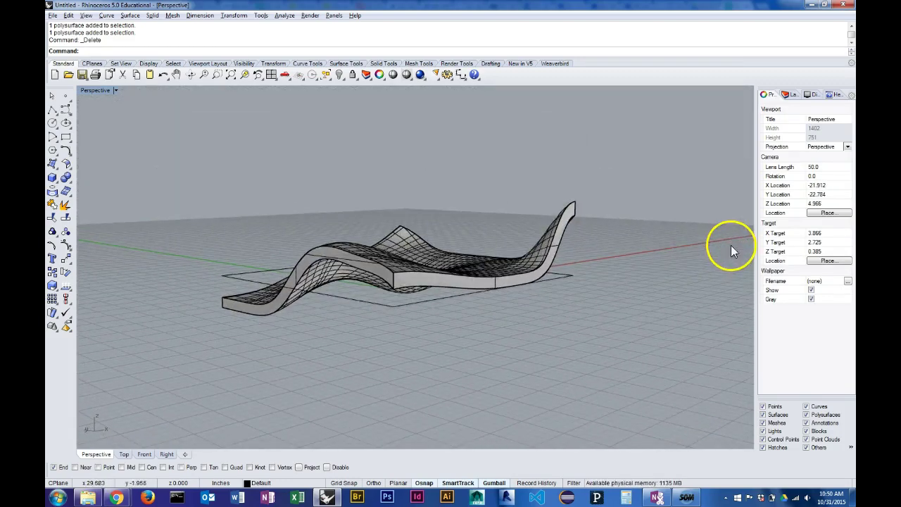
{"action": "right_click_drag", "start_coordinate": [506, 278], "coordinate": [588, 270]}
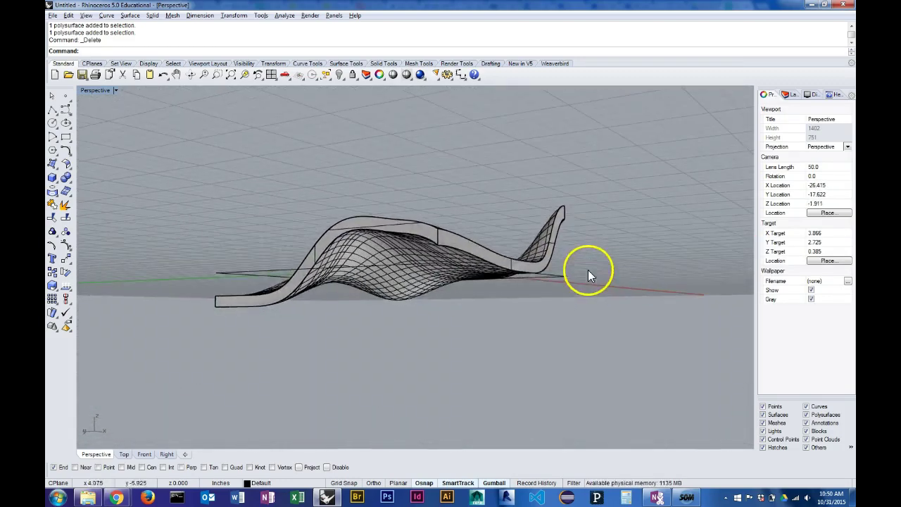
{"action": "left_click", "coordinate": [515, 268]}
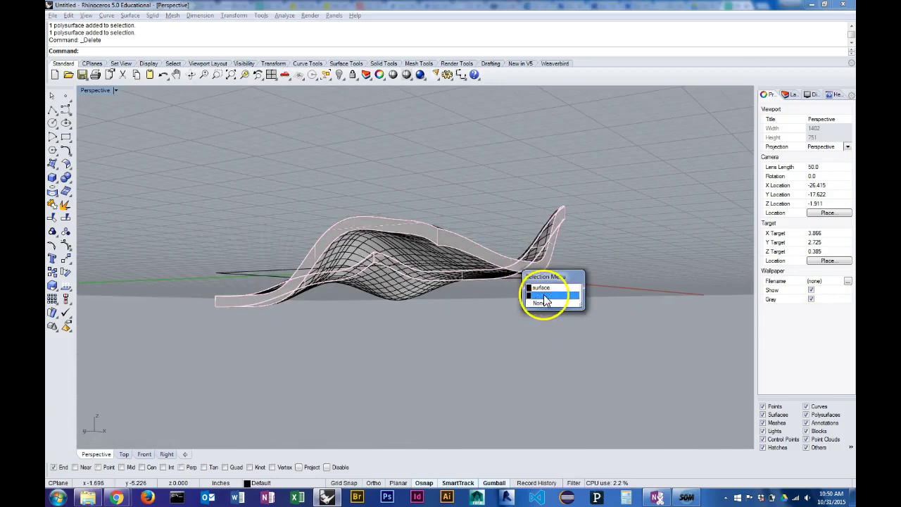
{"action": "left_click", "coordinate": [545, 299]}
{"action": "right_click_drag", "start_coordinate": [497, 159], "coordinate": [428, 251]}
{"action": "left_click", "coordinate": [440, 296], "text": "shift"}
- Join the slab band and both wavy surfaces, then confirm the result is a closed polysurface
{"action": "right_click_drag", "start_coordinate": [465, 302], "coordinate": [474, 346]}
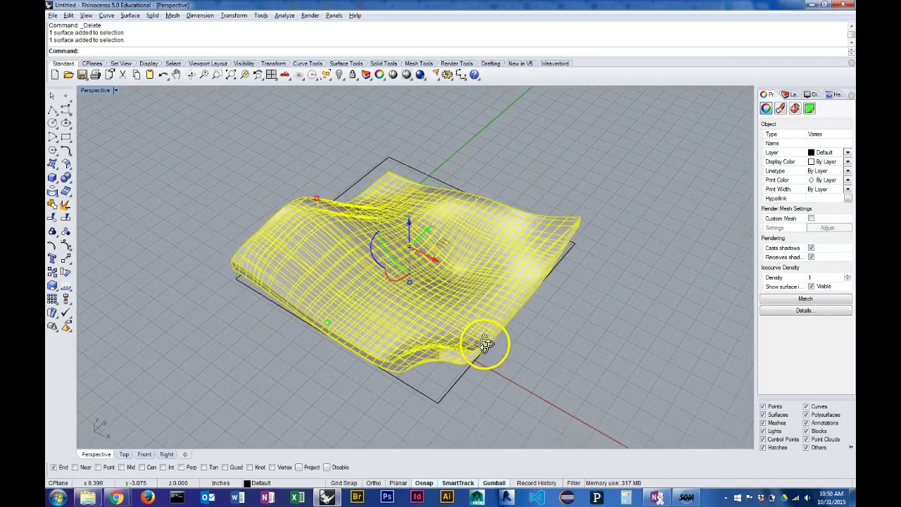
{"action": "left_click", "coordinate": [52, 205]}
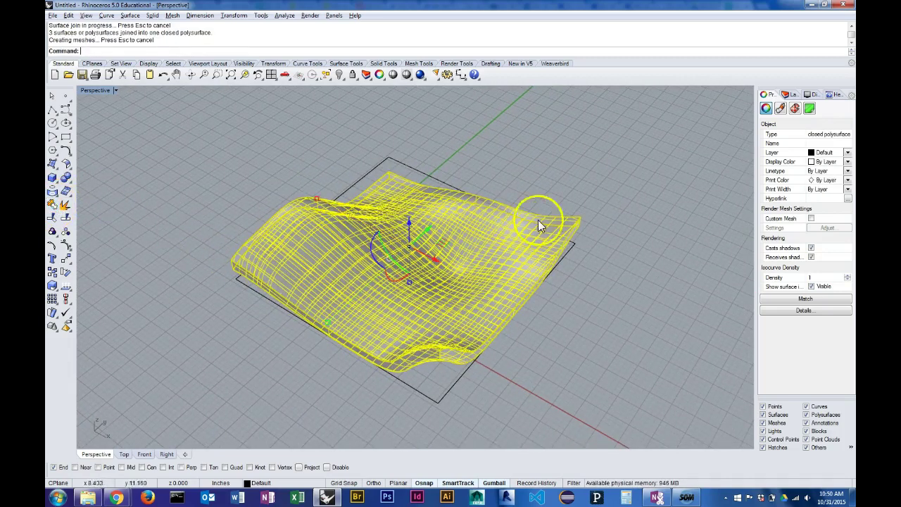
{"action": "right_click", "coordinate": [645, 198]}
{"action": "key", "text": "Escape"}
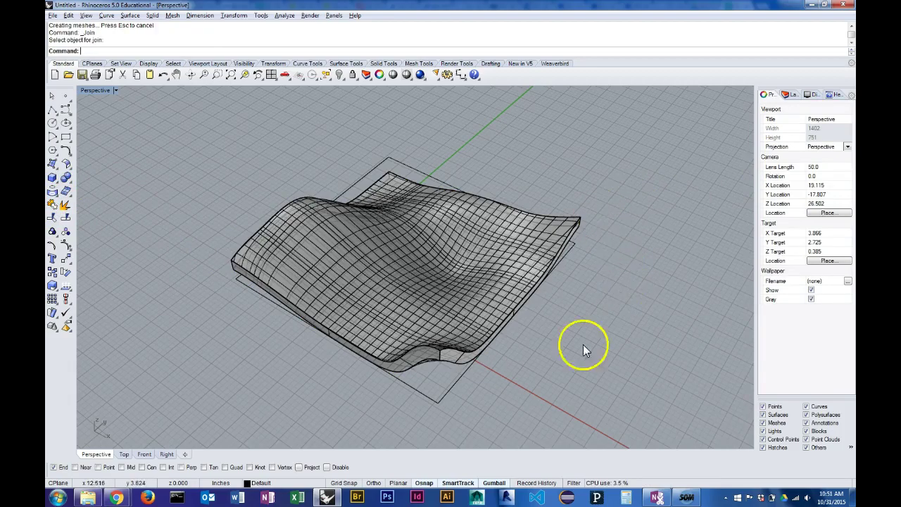
{"action": "right_click_drag", "start_coordinate": [583, 344], "coordinate": [310, 314]}
{"action": "left_click", "coordinate": [421, 237]}
{"action": "left_click", "coordinate": [591, 200]}
{"action": "right_click_drag", "start_coordinate": [591, 201], "coordinate": [556, 179]}
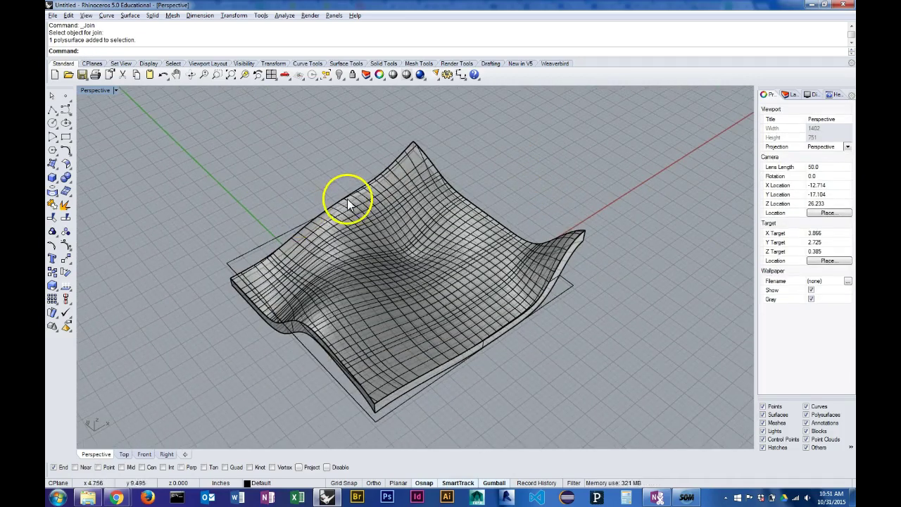
- Undo the Join, Split, Drag and ExtrudeCrv, then select the 12-inch square curve
{"action": "key", "text": "ctrl+z"}
{"action": "key", "text": "ctrl+z"}
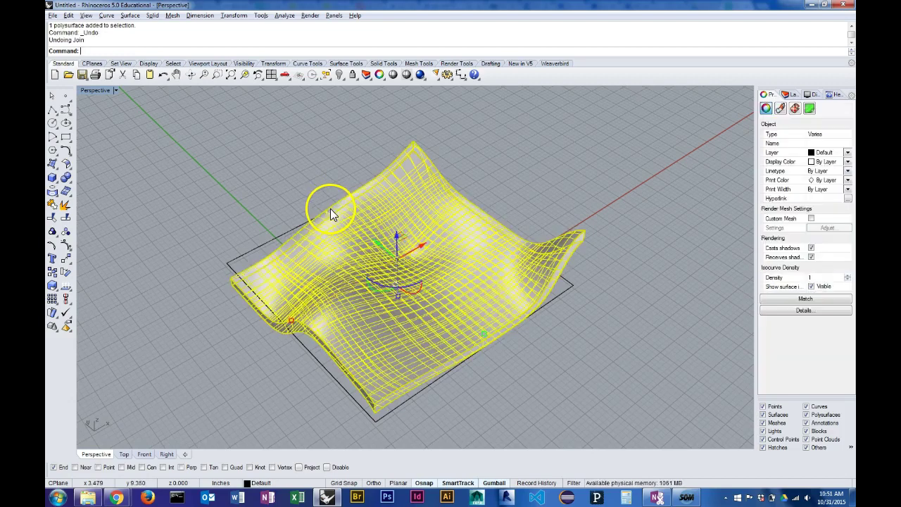
{"action": "key", "text": "ctrl+z"}
{"action": "key", "text": "ctrl+z"}
{"action": "key", "text": "ctrl+z"}
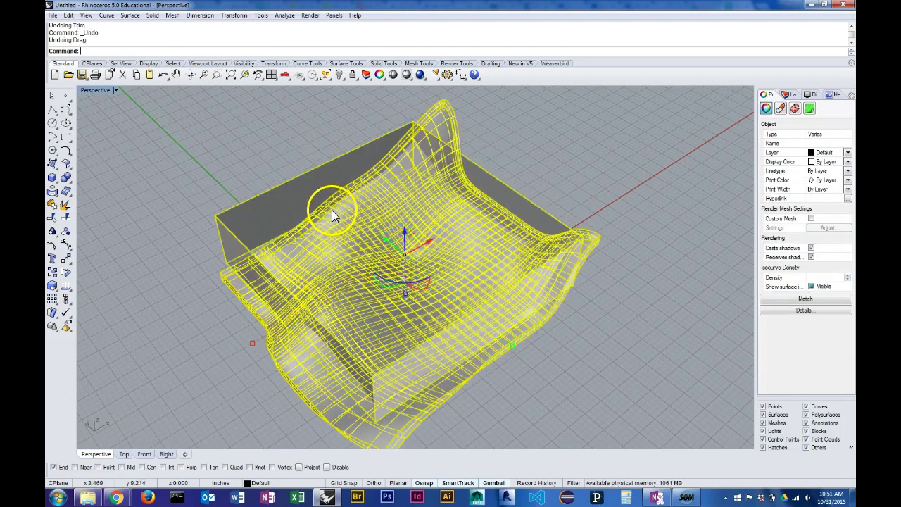
{"action": "left_click", "coordinate": [211, 188]}
{"action": "right_click_drag", "start_coordinate": [211, 188], "coordinate": [301, 152]}
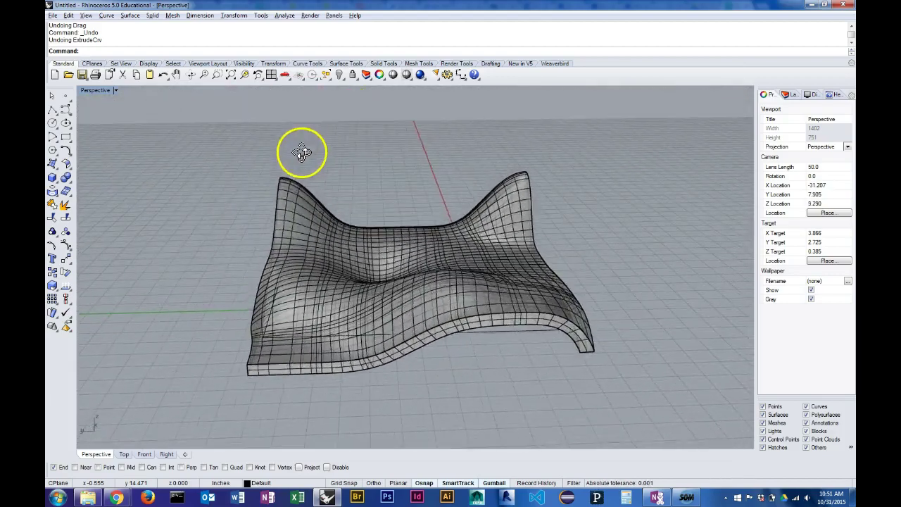
{"action": "left_click", "coordinate": [513, 336]}
{"action": "right_click_drag", "start_coordinate": [513, 336], "coordinate": [607, 293]}
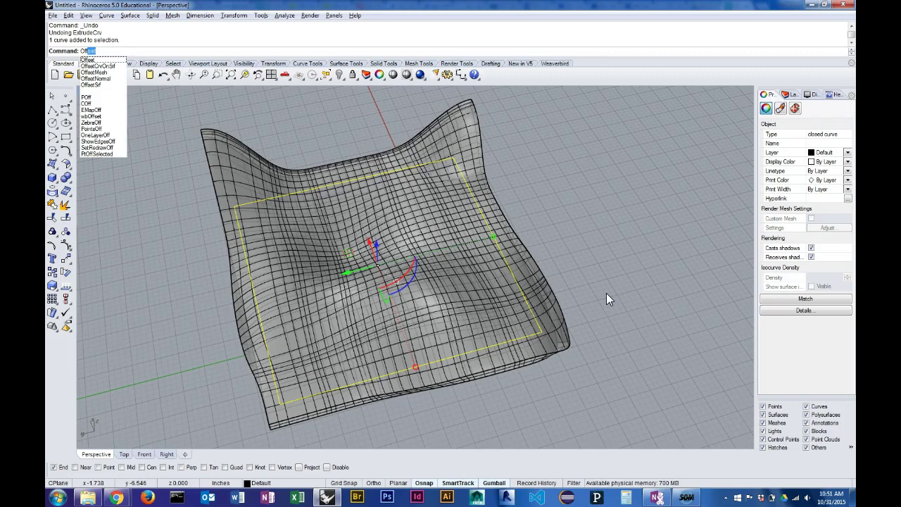
- Offset the 12-inch square curve in the Top view to make a second nested closed curve
{"action": "key", "text": "Return"}
{"action": "right_click_drag", "start_coordinate": [606, 293], "coordinate": [576, 328]}
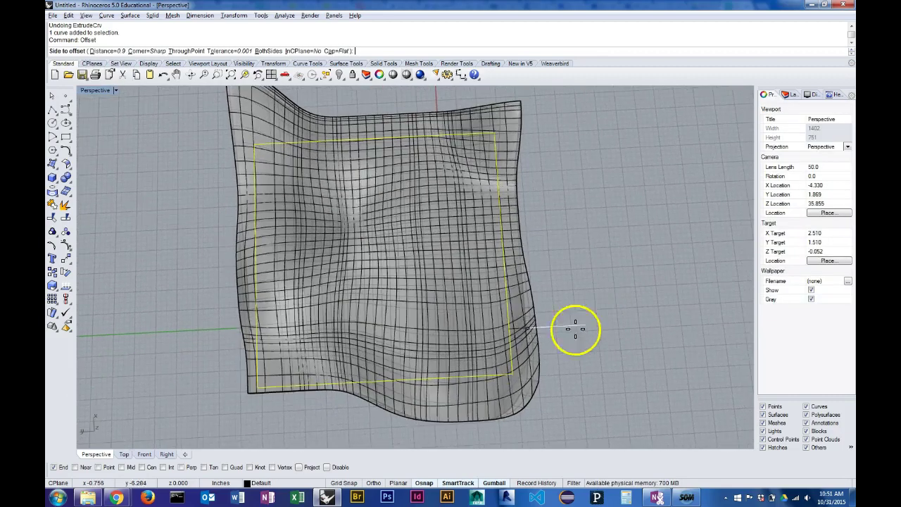
{"action": "left_click", "coordinate": [124, 455]}
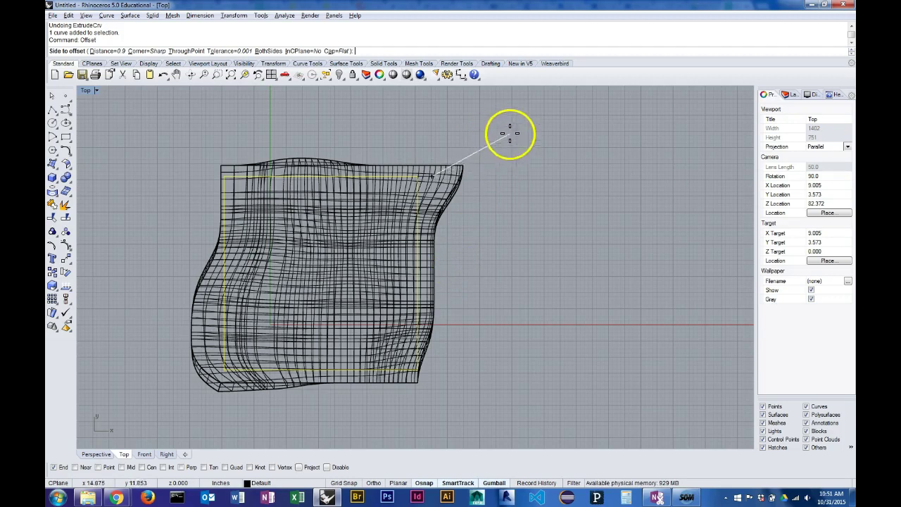
{"action": "left_click", "coordinate": [495, 213]}
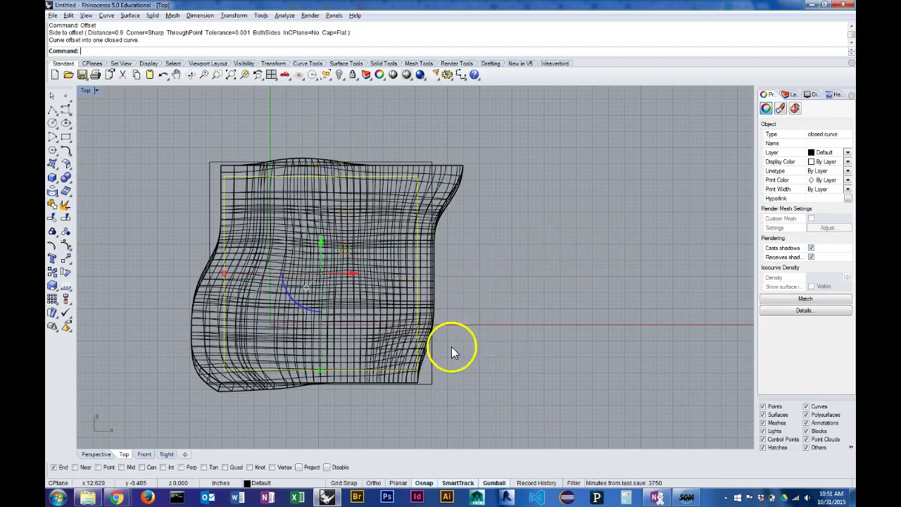
{"action": "left_click", "coordinate": [509, 342]}
{"action": "key", "text": "Down"}
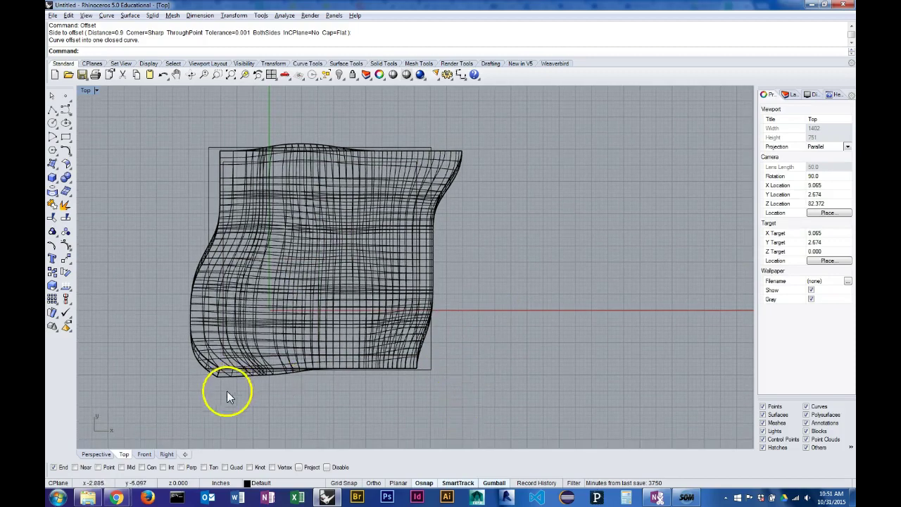
{"action": "left_click", "coordinate": [96, 455]}
{"action": "mouse_move", "coordinate": [394, 409]}
{"action": "right_mouse_down"}
{"action": "mouse_move", "coordinate": [429, 350]}
{"action": "mouse_move", "coordinate": [376, 303]}
{"action": "mouse_move", "coordinate": [419, 310]}
{"action": "mouse_move", "coordinate": [231, 286]}
{"action": "right_mouse_up"}
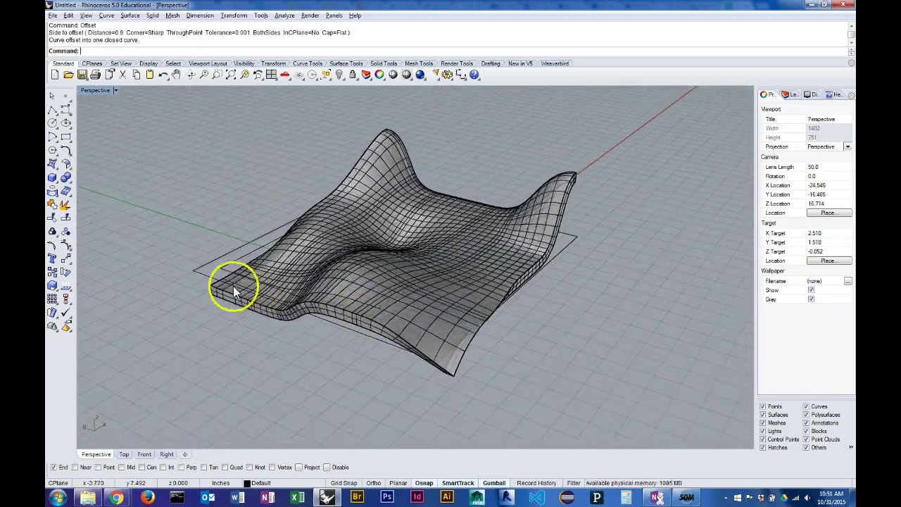
{"action": "left_click", "coordinate": [239, 256]}
- Extrude both square curves with ExtrudeCrv, Solid=Yes and BothSides=Yes, into a solid frame
{"action": "left_click", "coordinate": [228, 248], "text": "shift"}
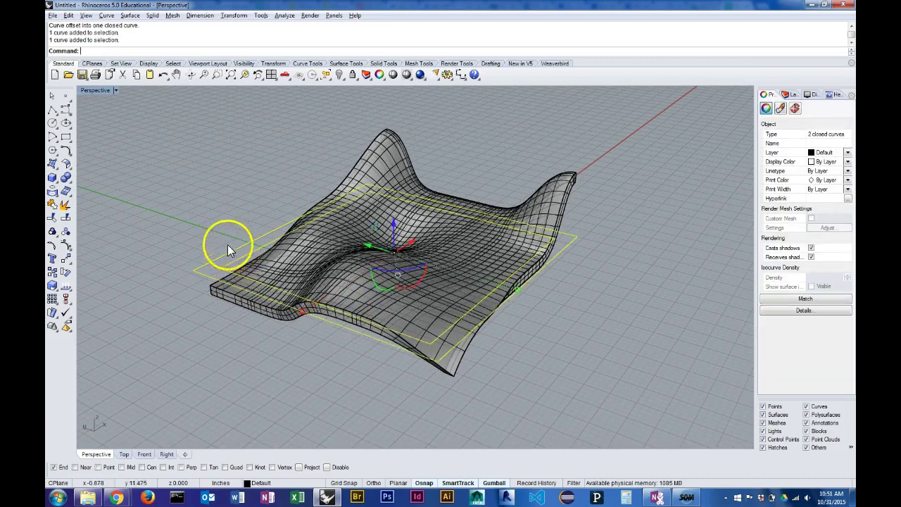
{"action": "type", "text": "xtrudeCrv"}
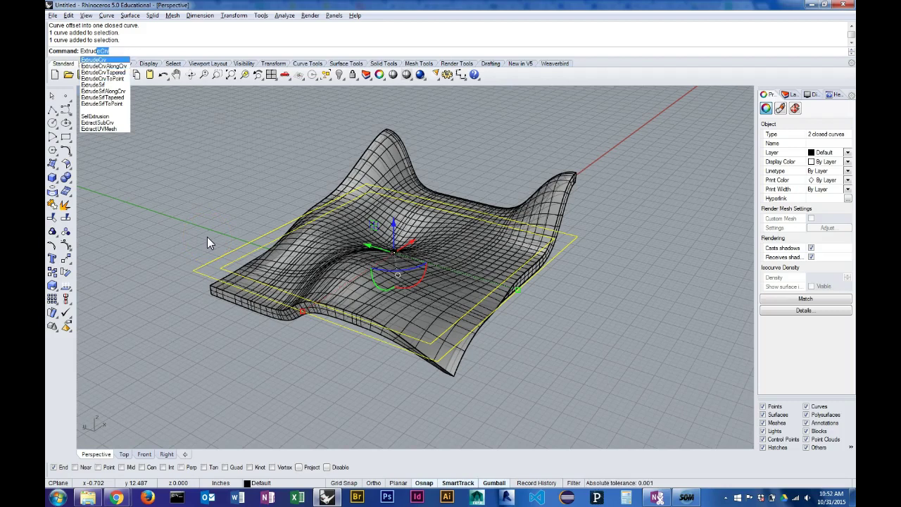
{"action": "key", "text": "Return"}
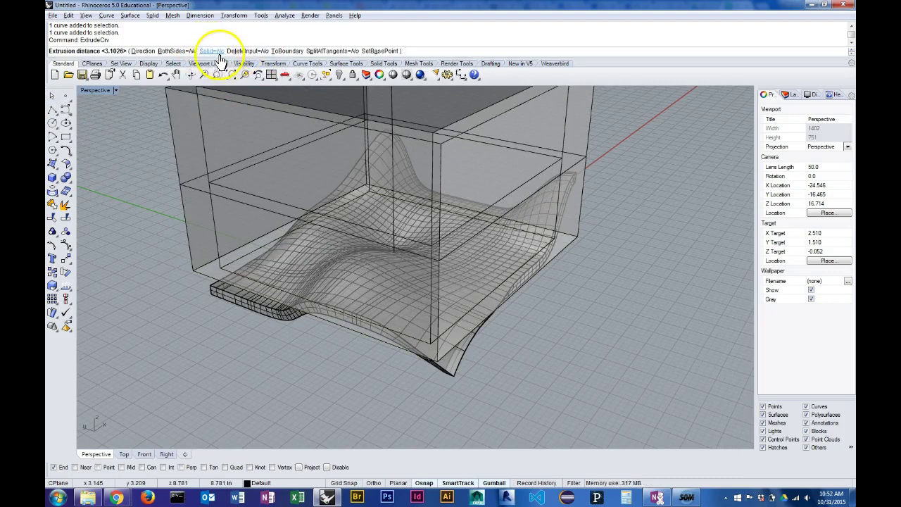
{"action": "left_click", "coordinate": [216, 51]}
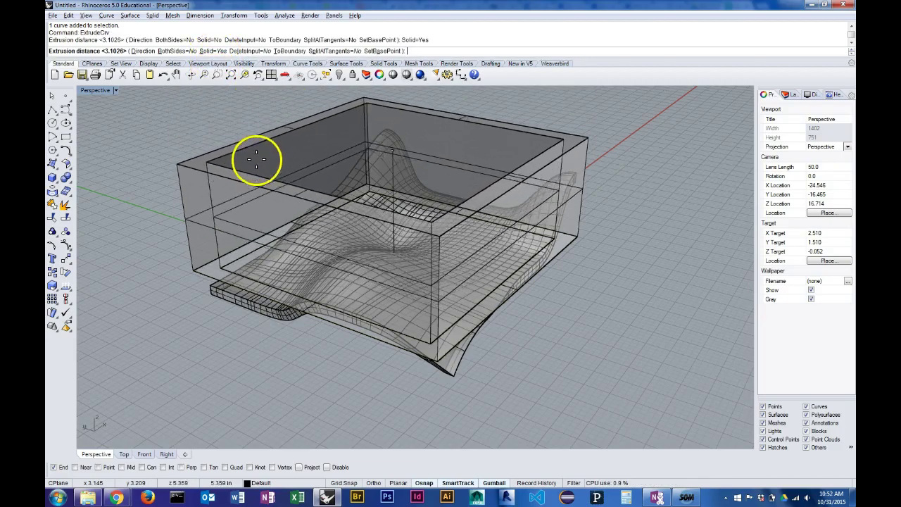
{"action": "right_click_drag", "start_coordinate": [253, 159], "coordinate": [262, 112]}
{"action": "left_click", "coordinate": [173, 52]}
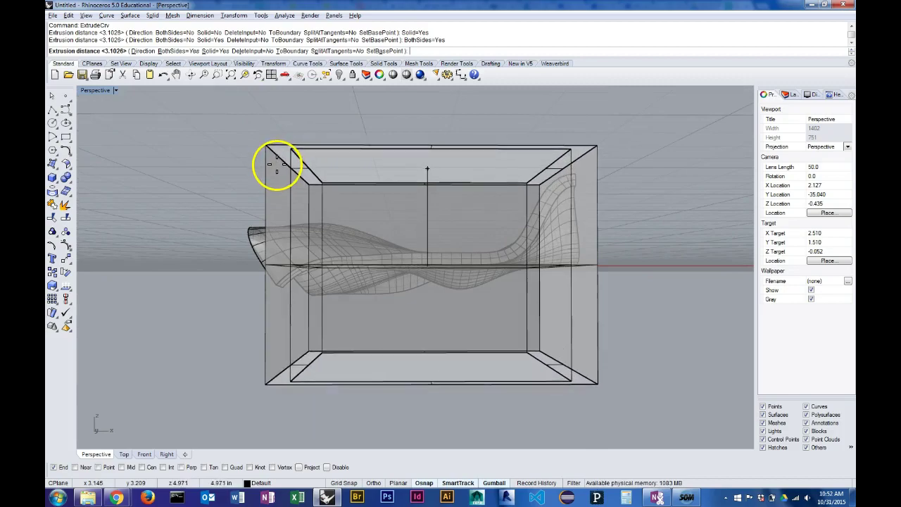
{"action": "left_click", "coordinate": [278, 164]}
{"action": "right_click_drag", "start_coordinate": [181, 148], "coordinate": [853, 233]}
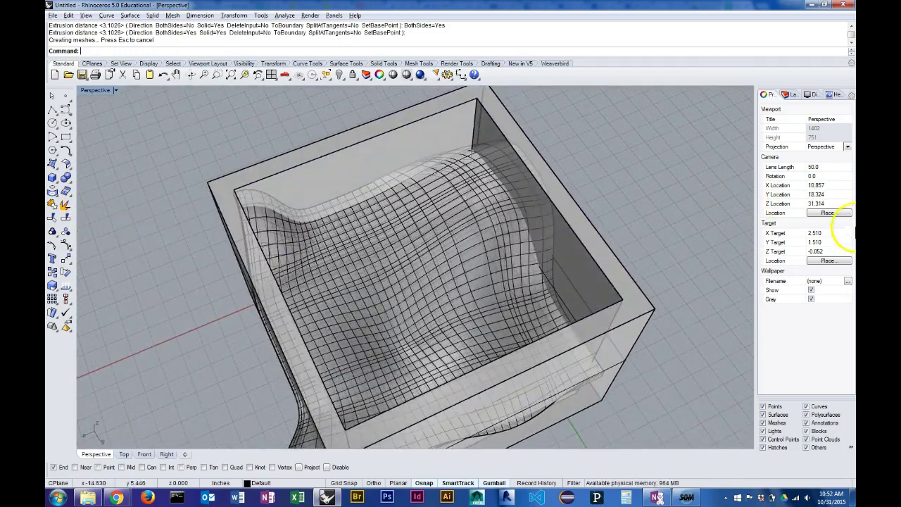
{"action": "right_click_drag", "start_coordinate": [718, 199], "coordinate": [598, 163]}
{"action": "scroll", "coordinate": [645, 253], "scroll_direction": "down", "scroll_amount": 6}
{"action": "scroll", "coordinate": [636, 256], "scroll_direction": "up", "scroll_amount": 4}
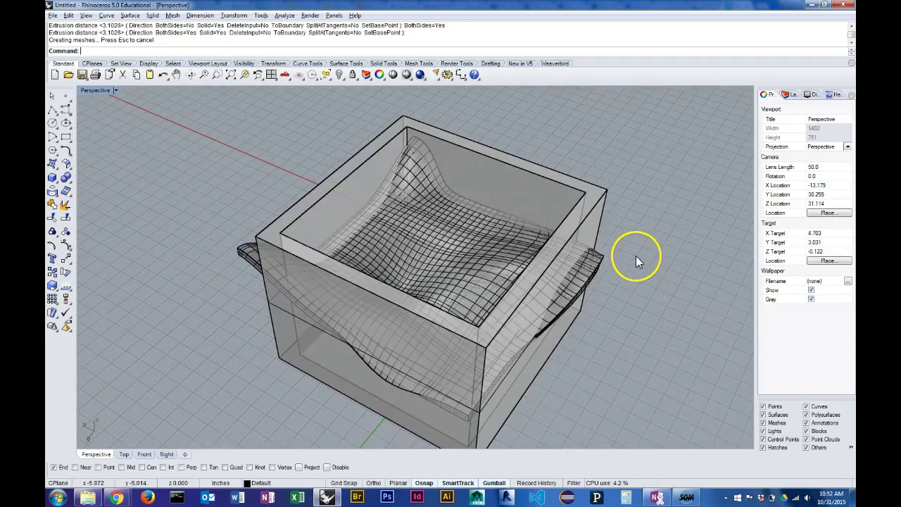
- Run BooleanDifference, cutting the wavy polysurface with the extruded square frame
{"action": "type", "text": "oo"}
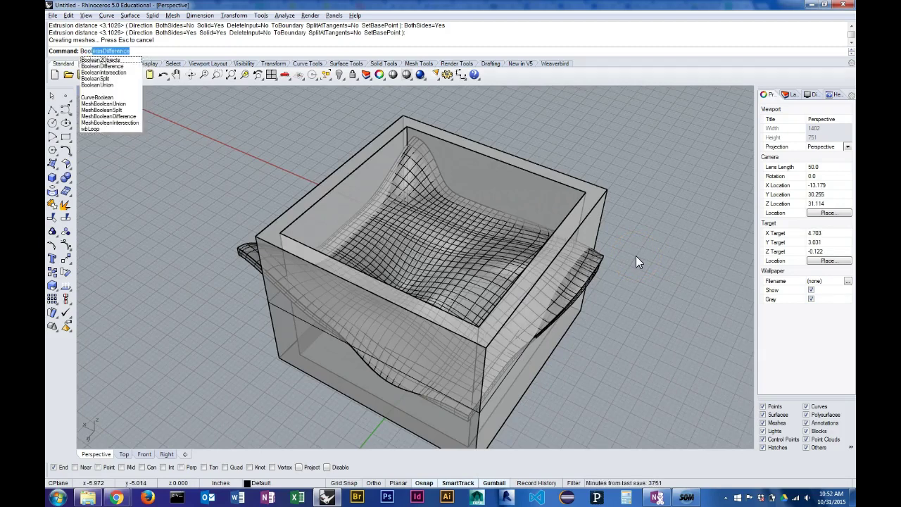
{"action": "key", "text": "Down"}
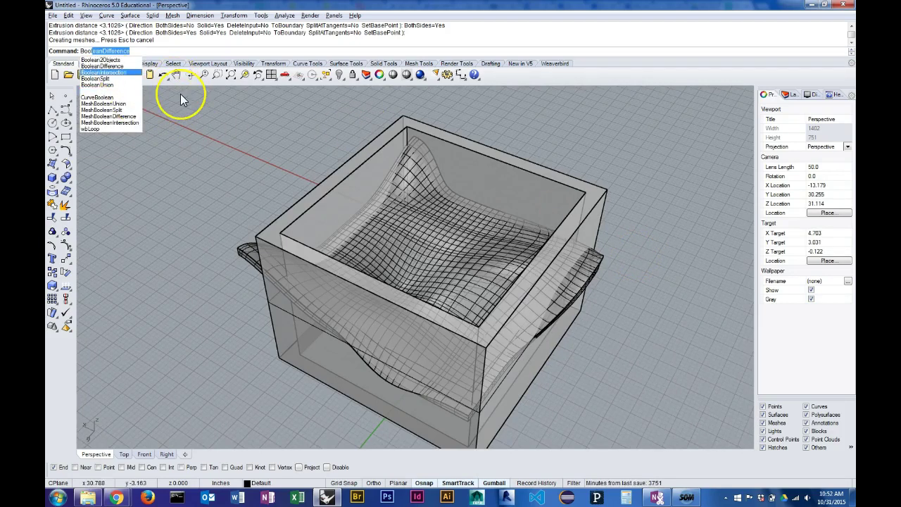
{"action": "key", "text": "Return"}
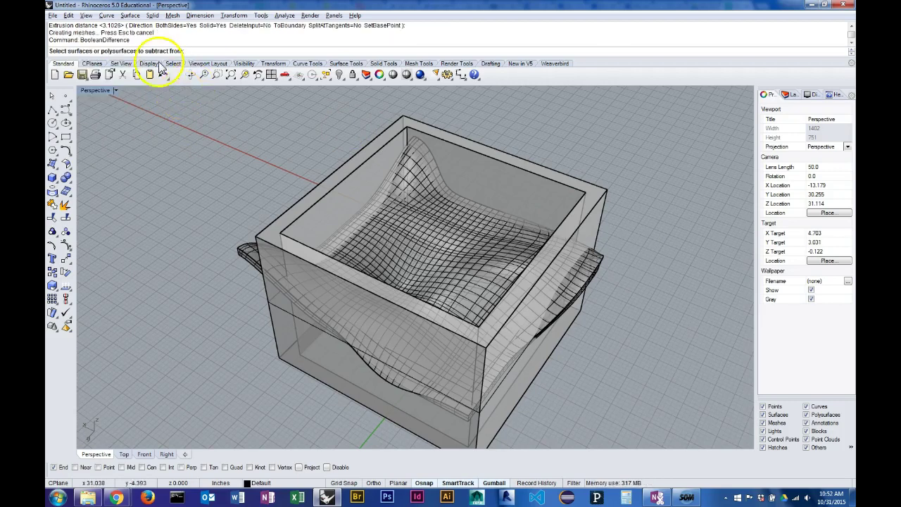
{"action": "left_click", "coordinate": [243, 255]}
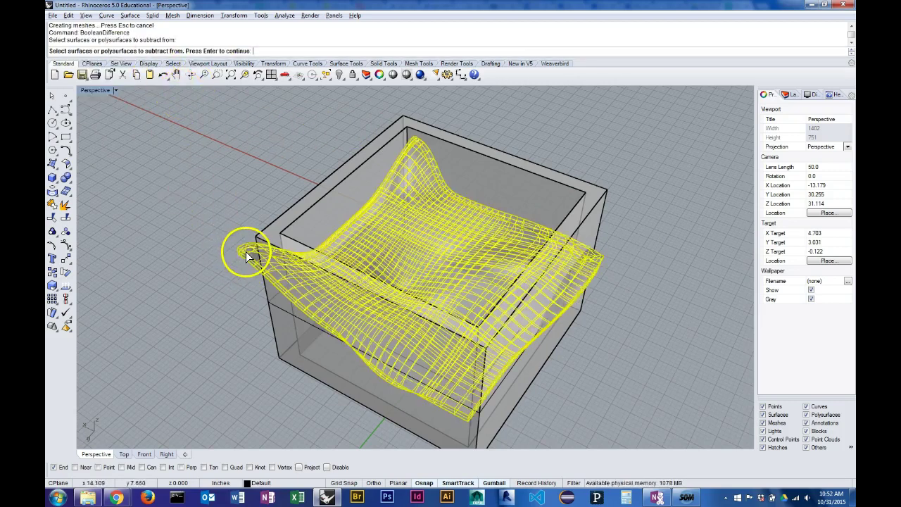
{"action": "right_click_drag", "start_coordinate": [193, 180], "coordinate": [187, 181]}
{"action": "right_click", "coordinate": [188, 179]}
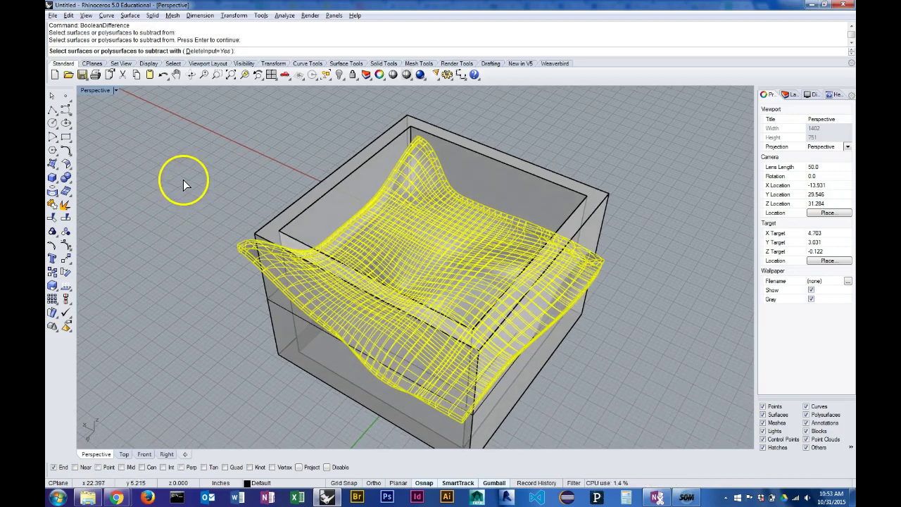
{"action": "left_click", "coordinate": [504, 165]}
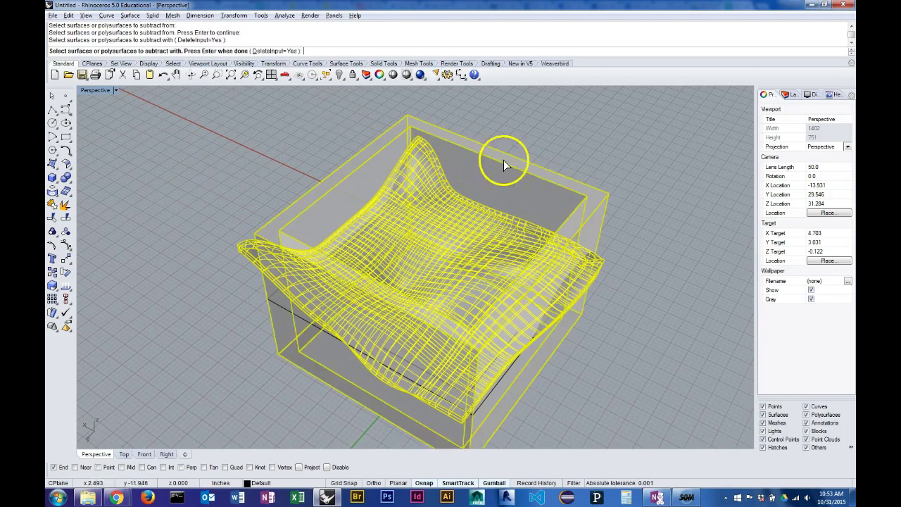
{"action": "right_click", "coordinate": [602, 144]}
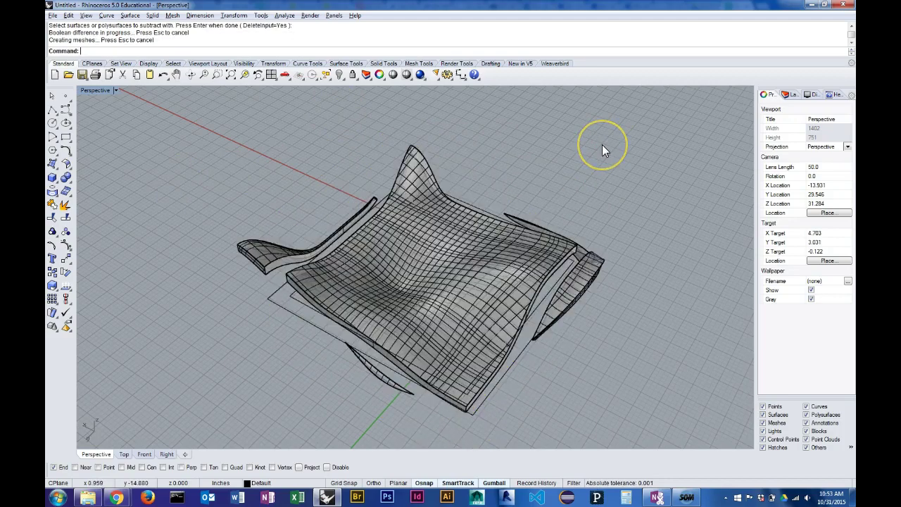
- Inspect the cut pieces from several angles and delete the right cut-off wing
{"action": "right_click_drag", "start_coordinate": [602, 144], "coordinate": [379, 265]}
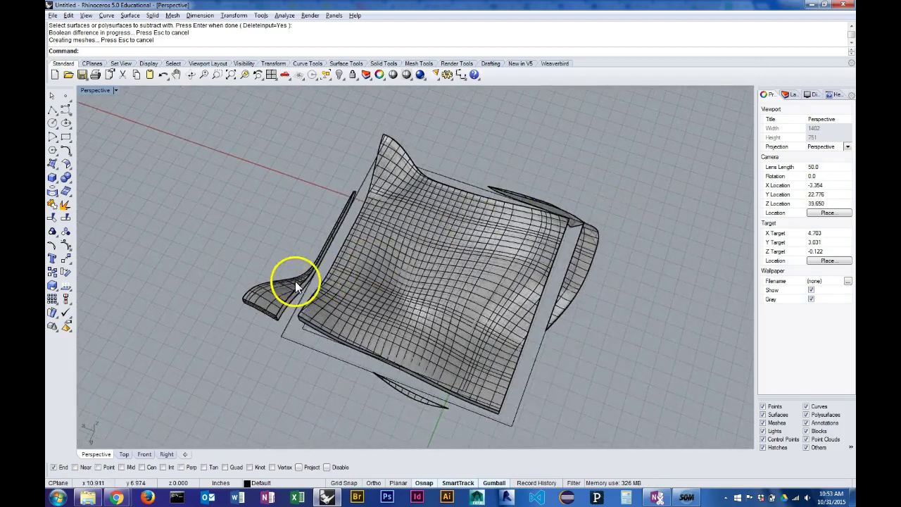
{"action": "right_click_drag", "start_coordinate": [287, 291], "coordinate": [367, 296]}
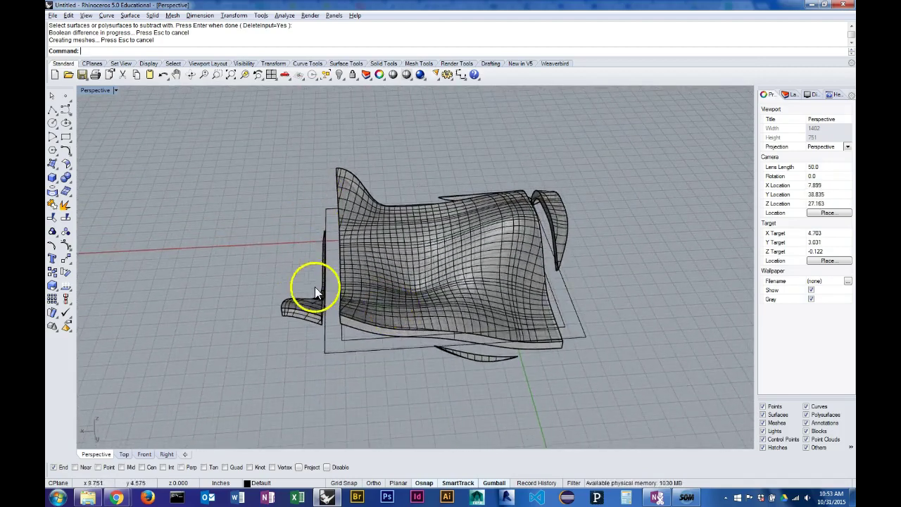
{"action": "right_click_drag", "start_coordinate": [589, 268], "coordinate": [618, 274]}
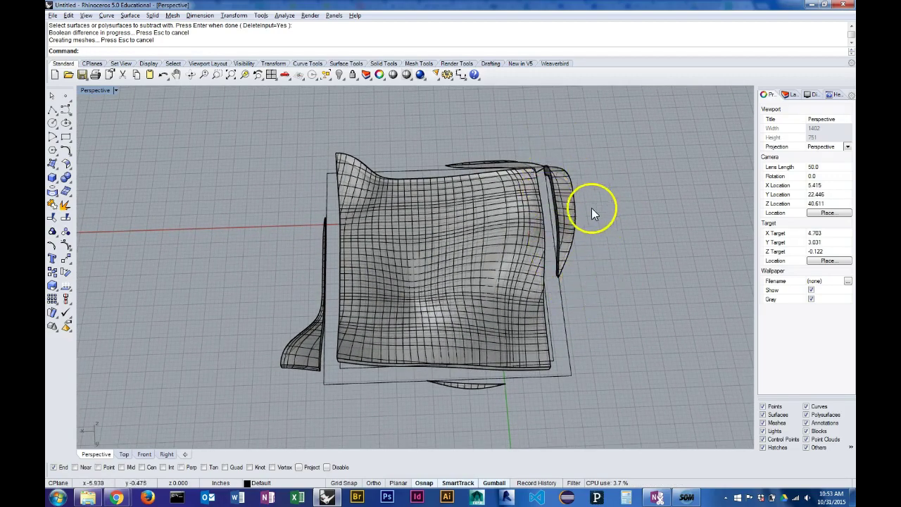
{"action": "right_click_drag", "start_coordinate": [592, 207], "coordinate": [378, 274]}
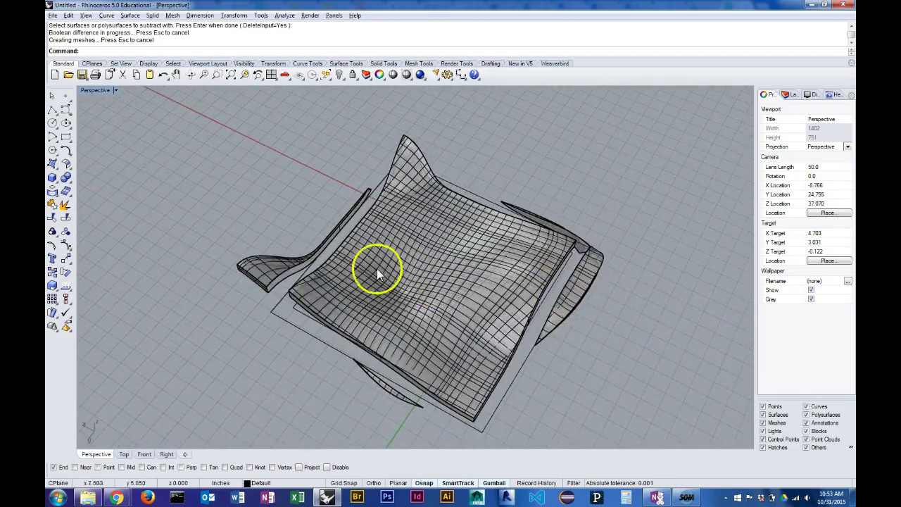
{"action": "left_click", "coordinate": [282, 262]}
{"action": "left_click", "coordinate": [509, 322]}
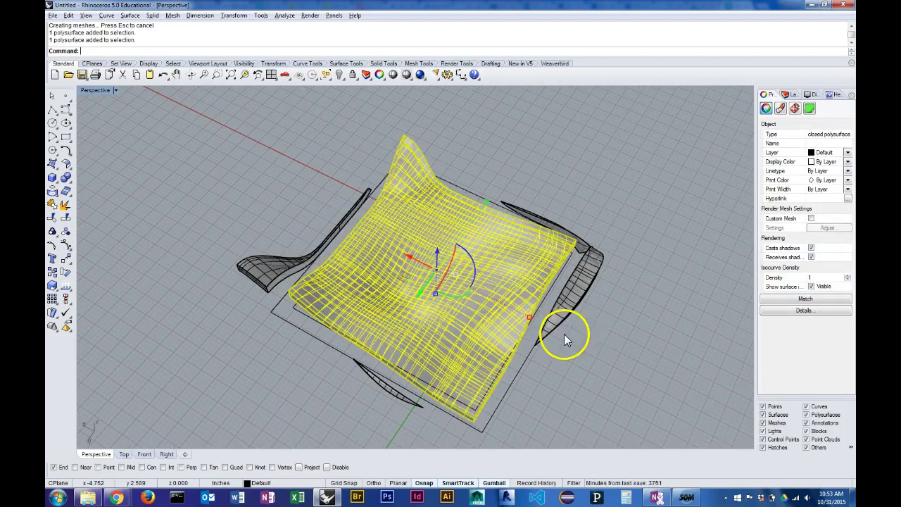
{"action": "left_click", "coordinate": [593, 278]}
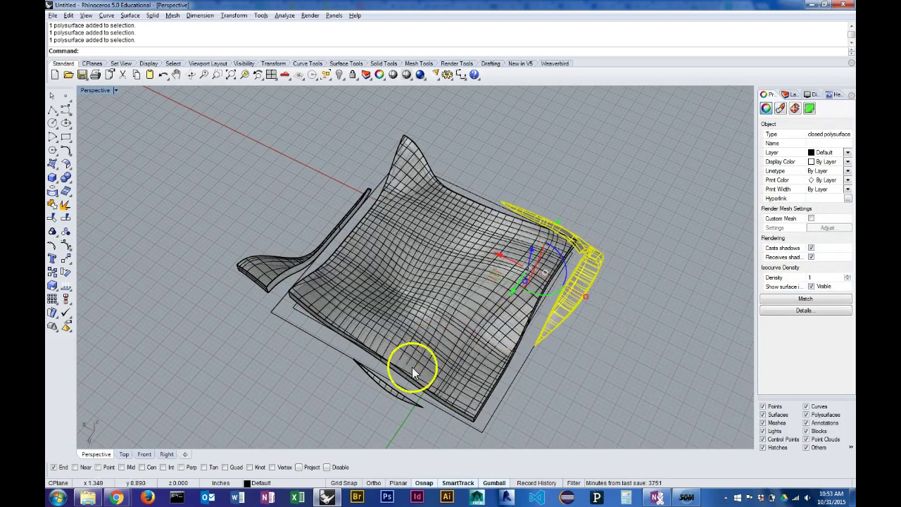
{"action": "left_click", "coordinate": [392, 392]}
{"action": "scroll", "coordinate": [616, 336], "scroll_direction": "down", "scroll_amount": 2}
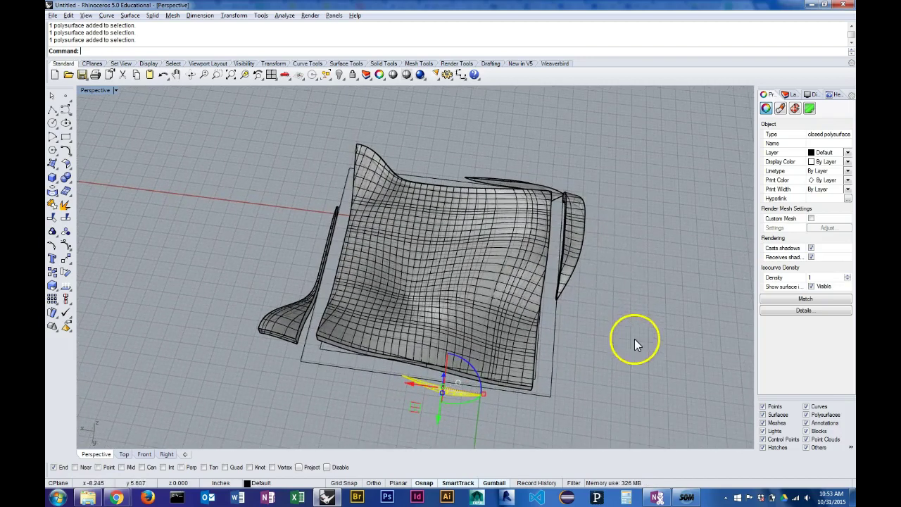
{"action": "left_click", "coordinate": [581, 218]}
{"action": "key", "text": "Delete"}
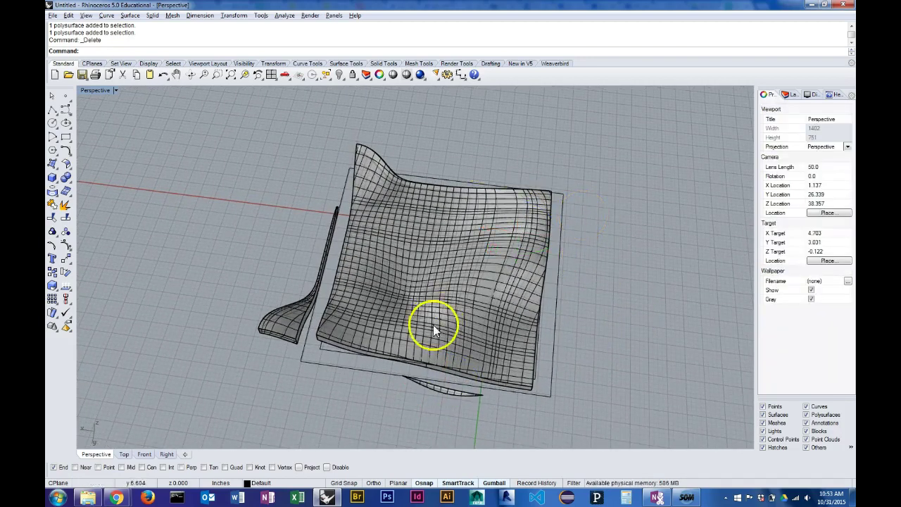
- Delete the lower cut-off strip and left wing, then view the remaining square slab from the side
{"action": "left_click", "coordinate": [433, 396]}
{"action": "left_click", "coordinate": [298, 312], "text": "shift"}
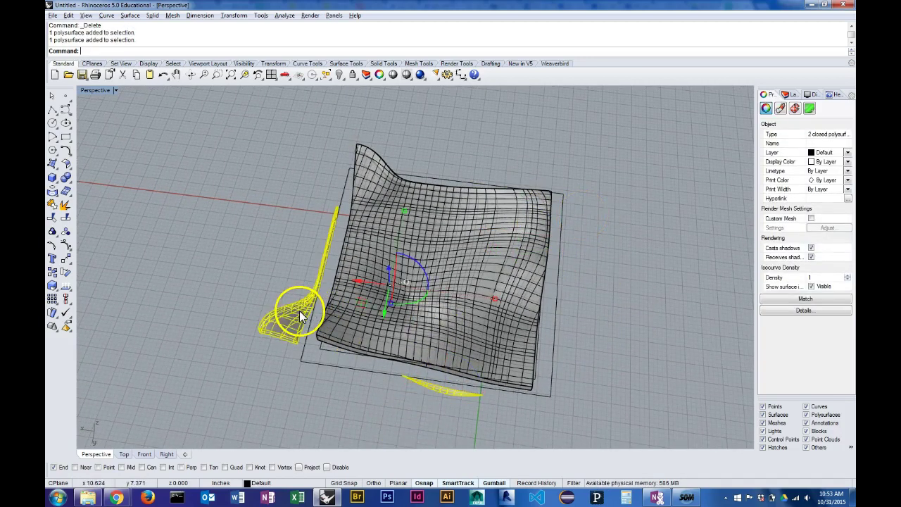
{"action": "key", "text": "Delete"}
{"action": "right_click_drag", "start_coordinate": [585, 359], "coordinate": [408, 338]}
{"action": "right_click_drag", "start_coordinate": [475, 282], "coordinate": [554, 285], "text": "shift"}
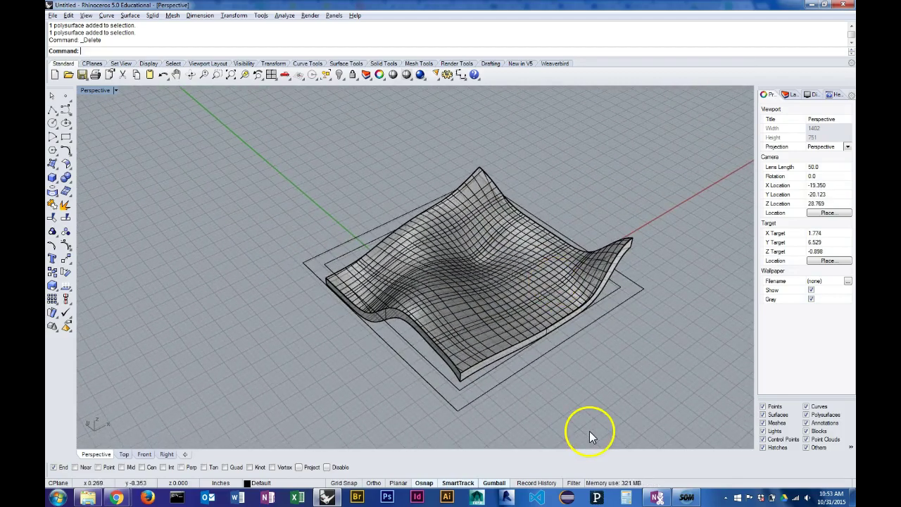